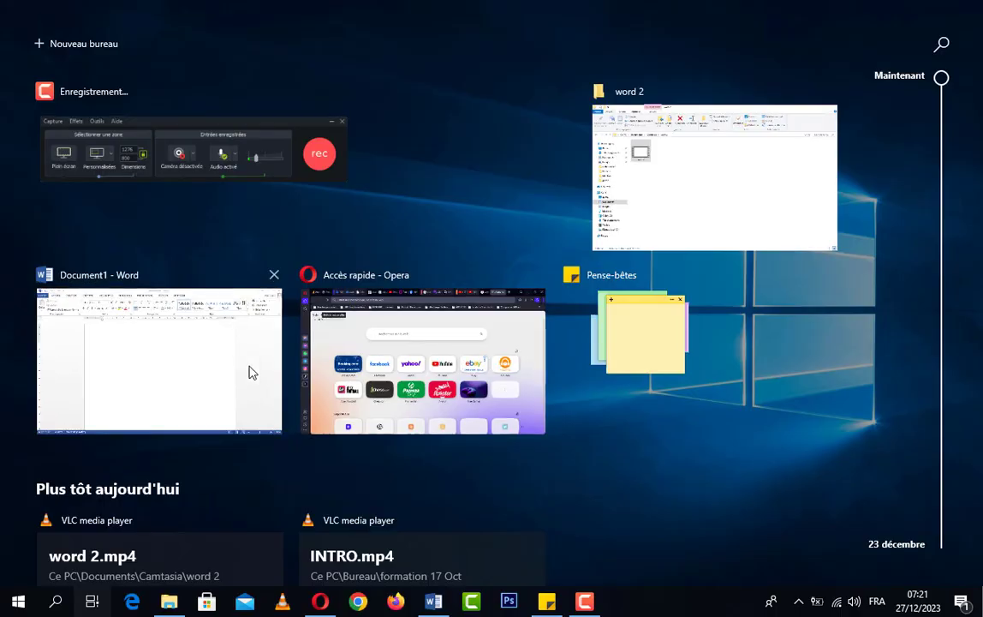
Step: Switch to the 'Document1 - Word' window from Task View
{"action": "left_click", "coordinate": [248, 371]}
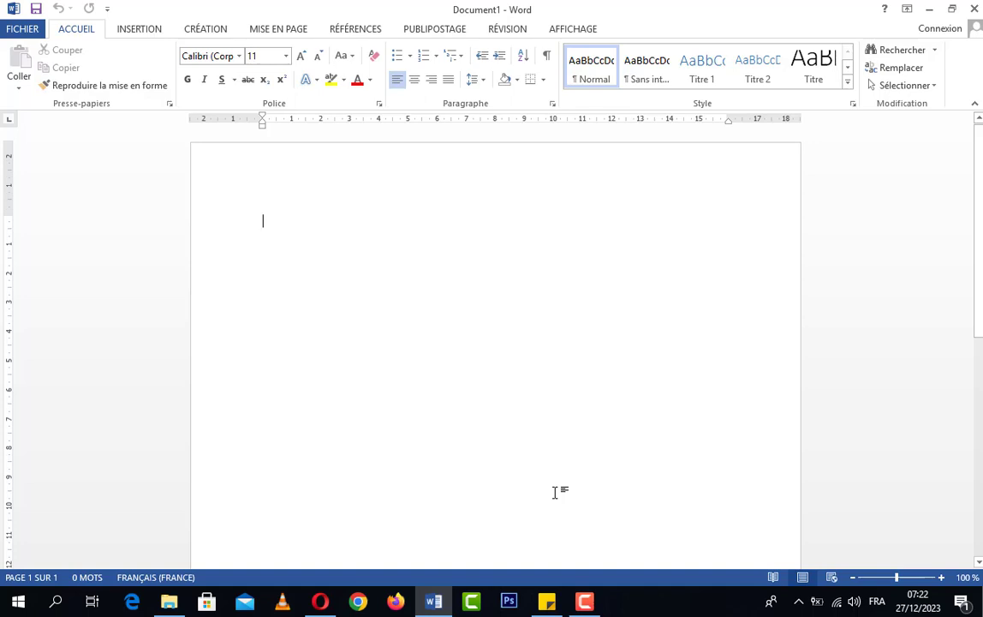
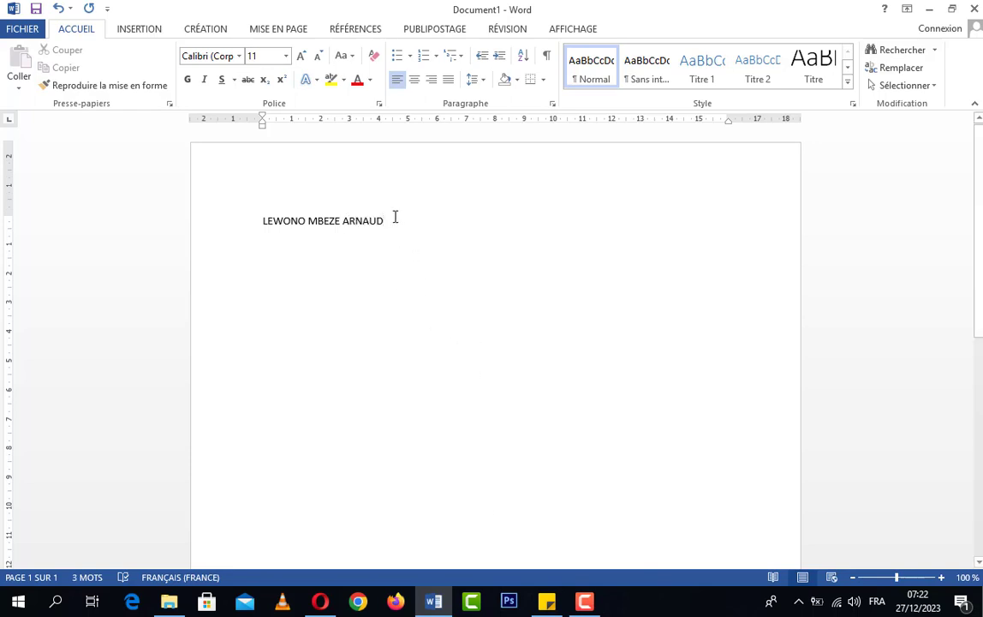
Step: Type the sender's family name, given name, TEL phone line and Gmail address, fixing typos
{"action": "key", "text": "Return"}
{"action": "key", "text": "BackSpace"}
{"action": "key", "text": "BackSpace"}
{"action": "key", "text": "BackSpace"}
{"action": "key", "text": "BackSpace"}
{"action": "key", "text": "BackSpace"}
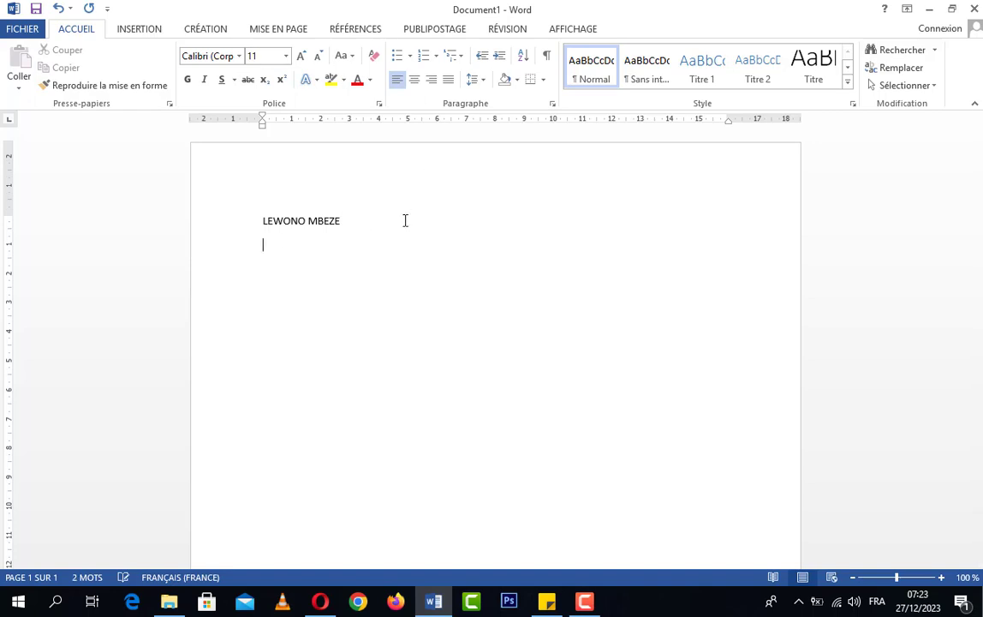
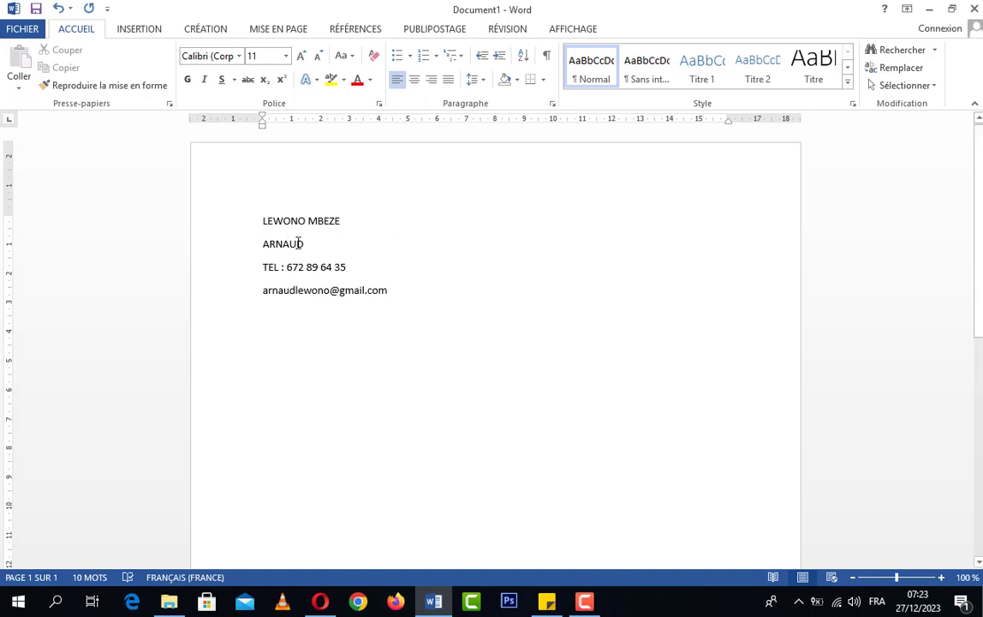
{"action": "left_click", "coordinate": [428, 220]}
Step: Add 'Mercredi le 27 Décembre 2023' after a tab on the name line, trimming extra spaces
{"action": "key", "text": "Tab"}
{"action": "key", "text": "Tab"}
{"action": "key", "text": "Tab"}
{"action": "key", "text": "Tab"}
{"action": "key", "text": "Tab"}
{"action": "type", "text": "Merc"}
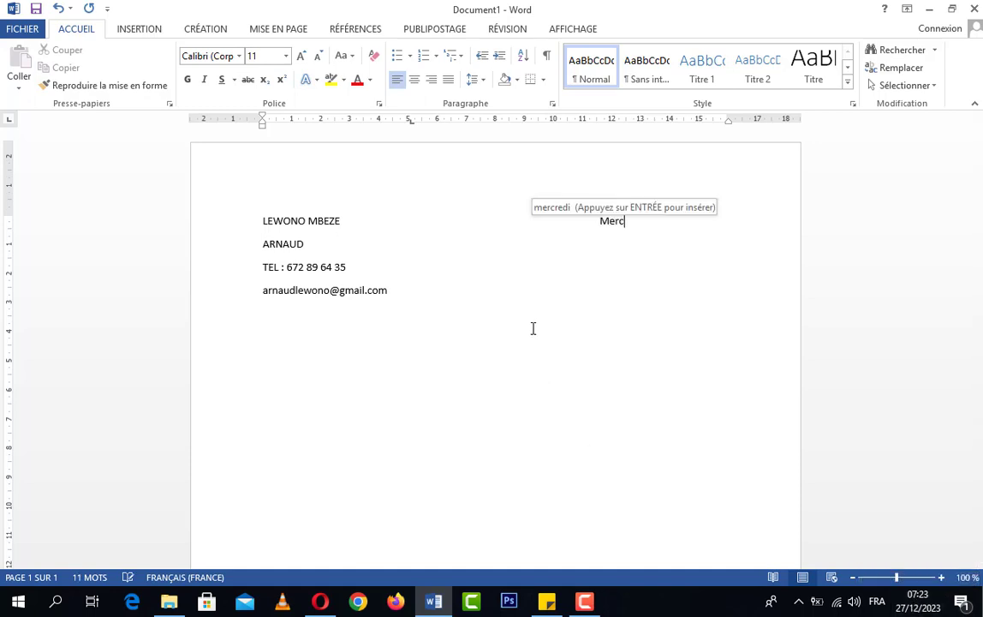
{"action": "type", "text": "redi l"}
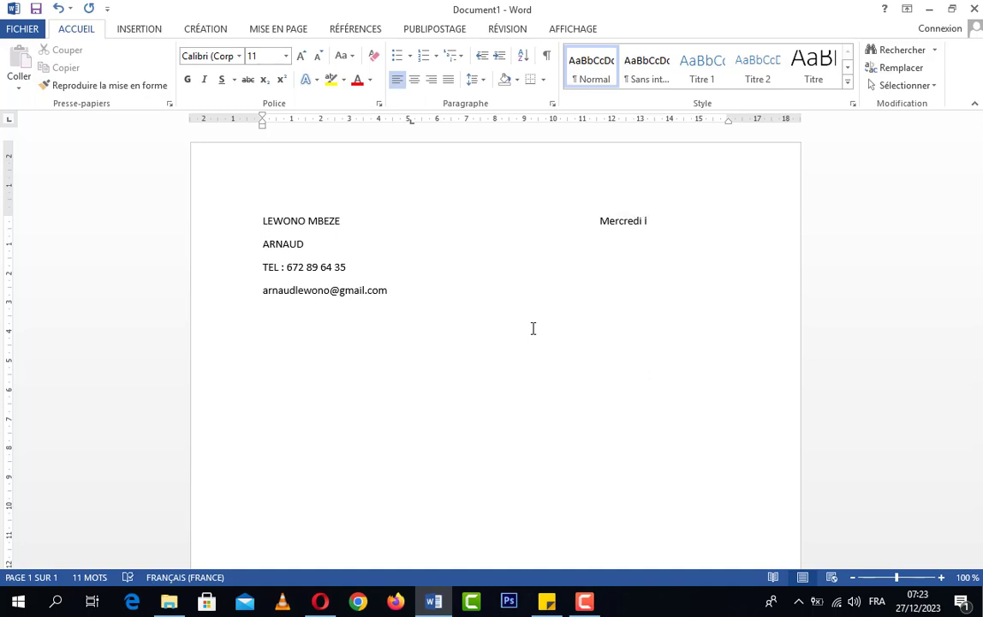
{"action": "type", "text": "e 27 Décem"}
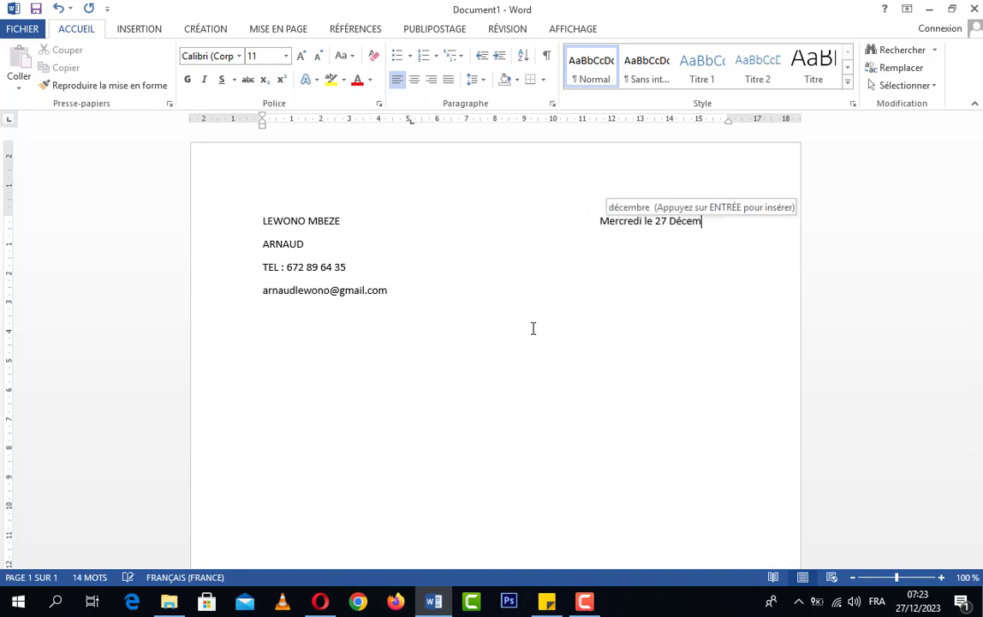
{"action": "key", "text": "Return"}
{"action": "type", "text": "2"}
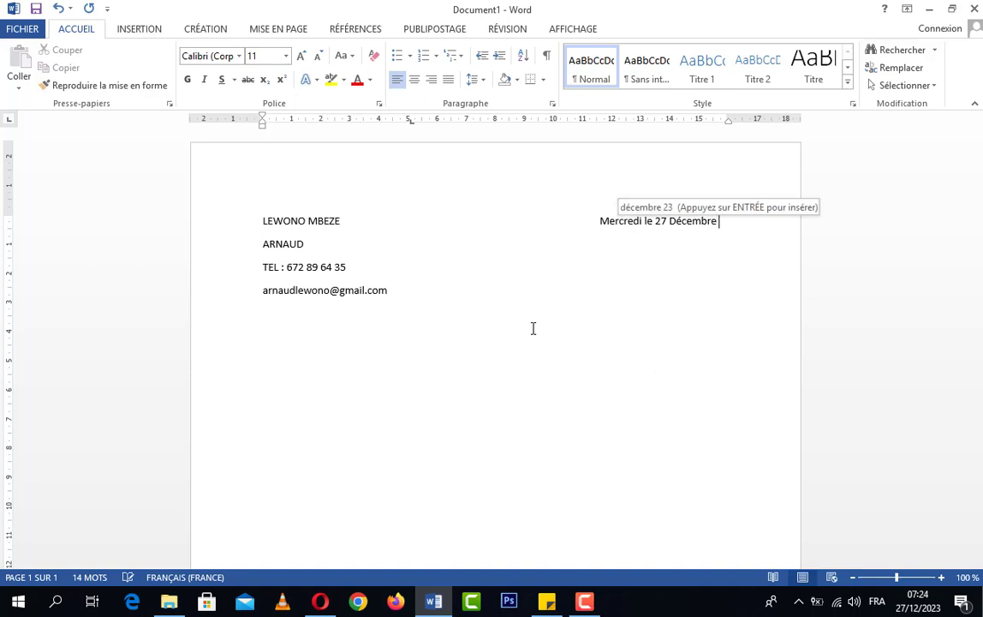
{"action": "type", "text": "023"}
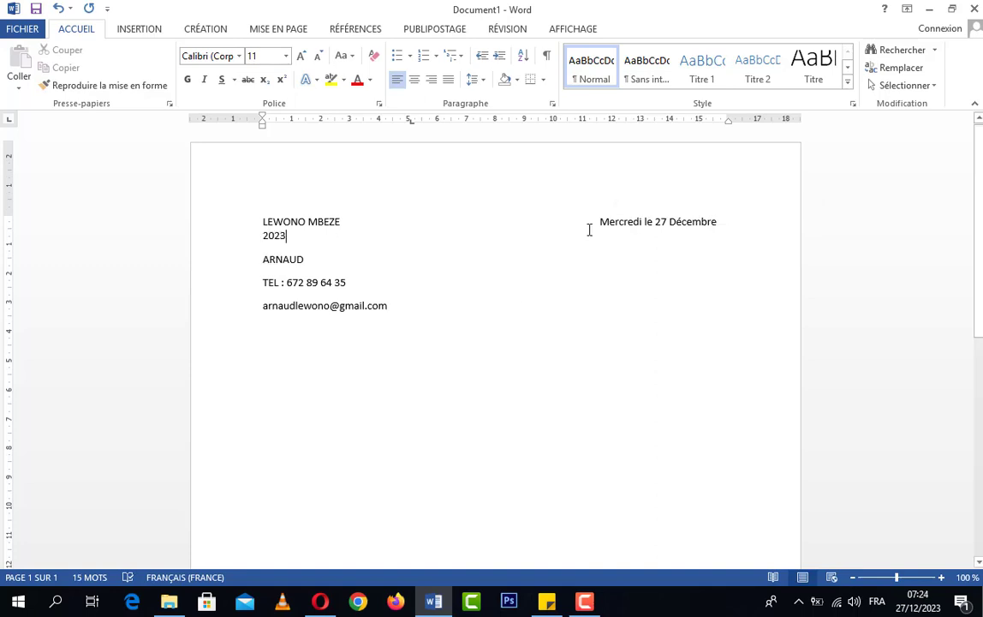
{"action": "left_click", "coordinate": [600, 223]}
{"action": "key", "text": "BackSpace"}
{"action": "key", "text": "BackSpace"}
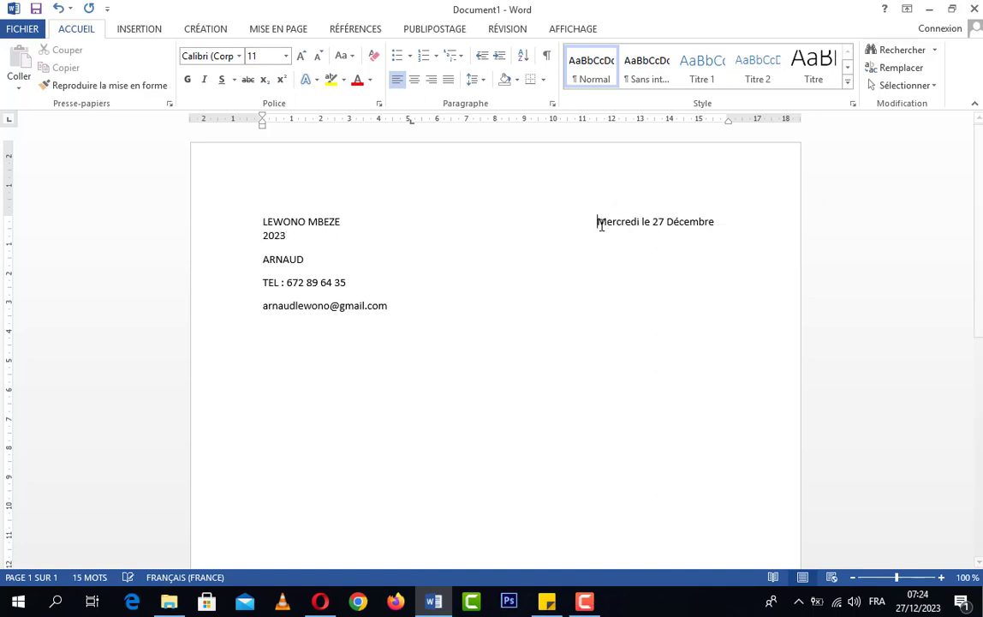
{"action": "key", "text": "BackSpace"}
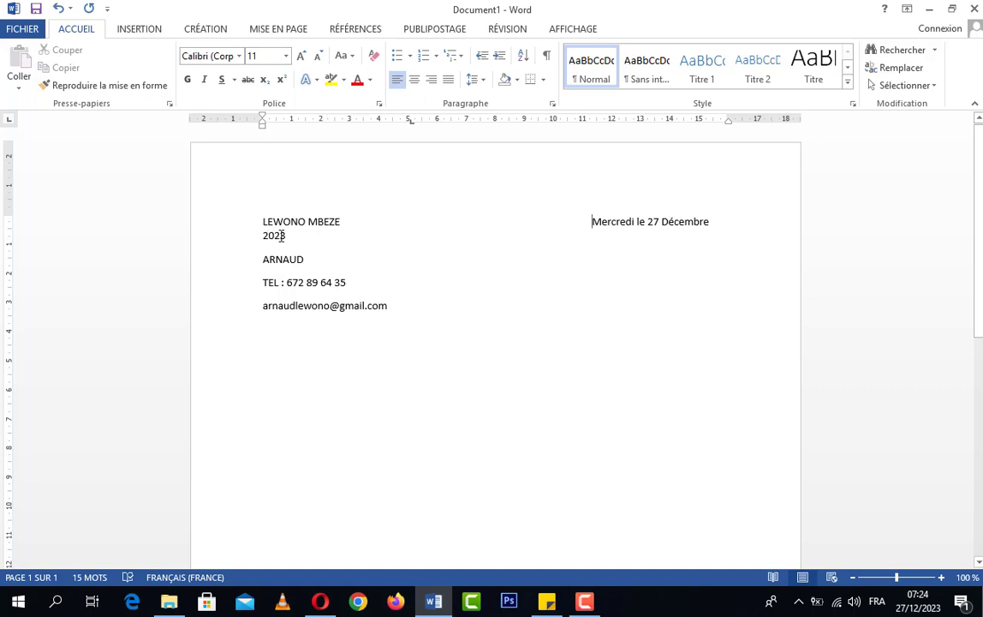
{"action": "key", "text": "BackSpace"}
{"action": "key", "text": "BackSpace"}
{"action": "key", "text": "BackSpace"}
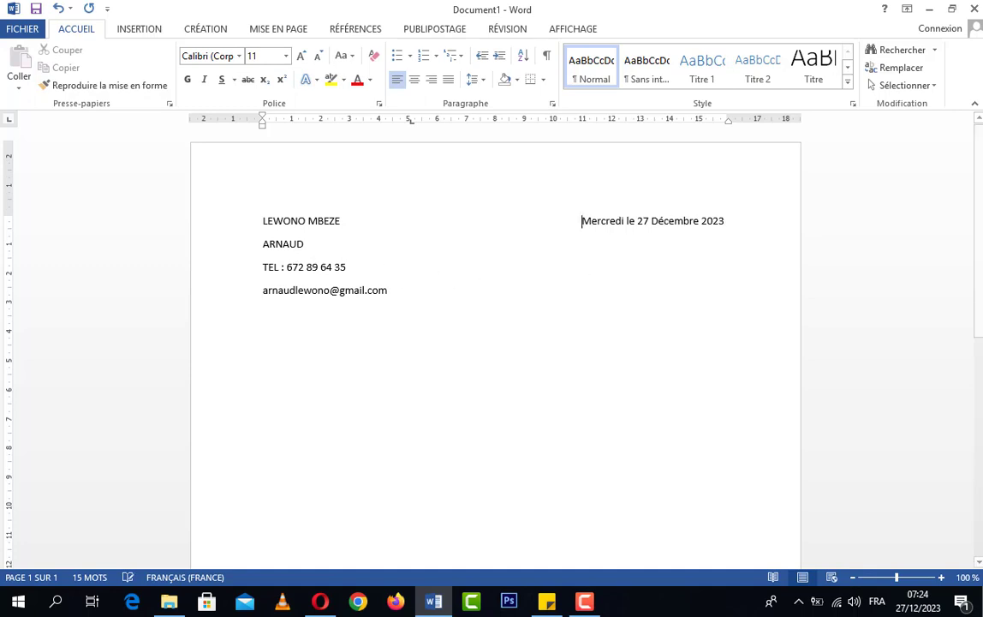
{"action": "key", "text": "BackSpace"}
Step: Delete the leading spaces before the sender's name so the date stays on one line
{"action": "left_click", "coordinate": [263, 224]}
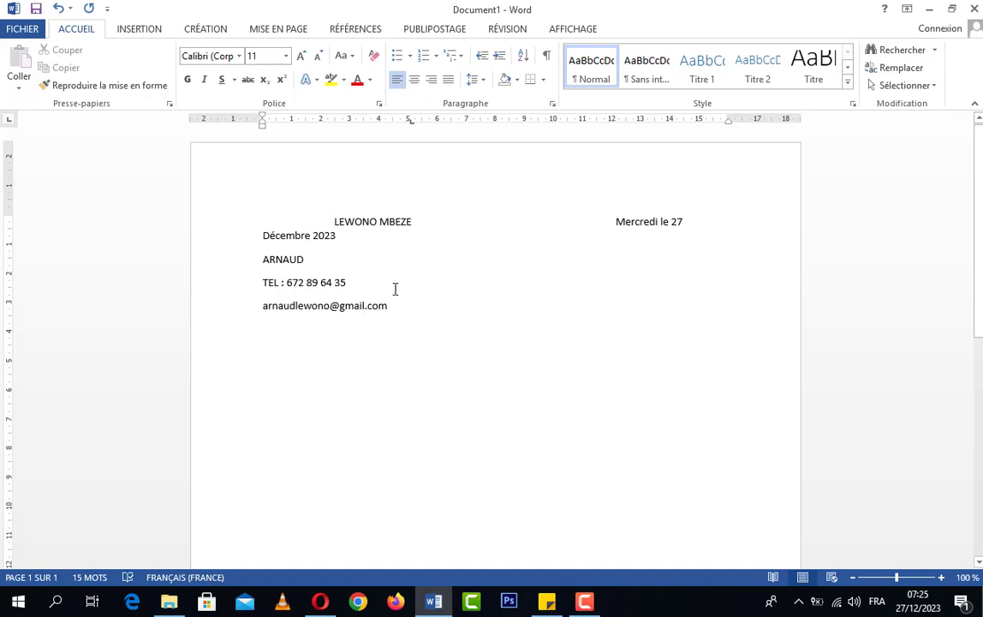
{"action": "key", "text": "BackSpace"}
{"action": "key", "text": "BackSpace"}
{"action": "key", "text": "BackSpace"}
{"action": "key", "text": "BackSpace"}
{"action": "key", "text": "BackSpace"}
{"action": "key", "text": "BackSpace"}
{"action": "key", "text": "BackSpace"}
{"action": "key", "text": "BackSpace"}
{"action": "key", "text": "BackSpace"}
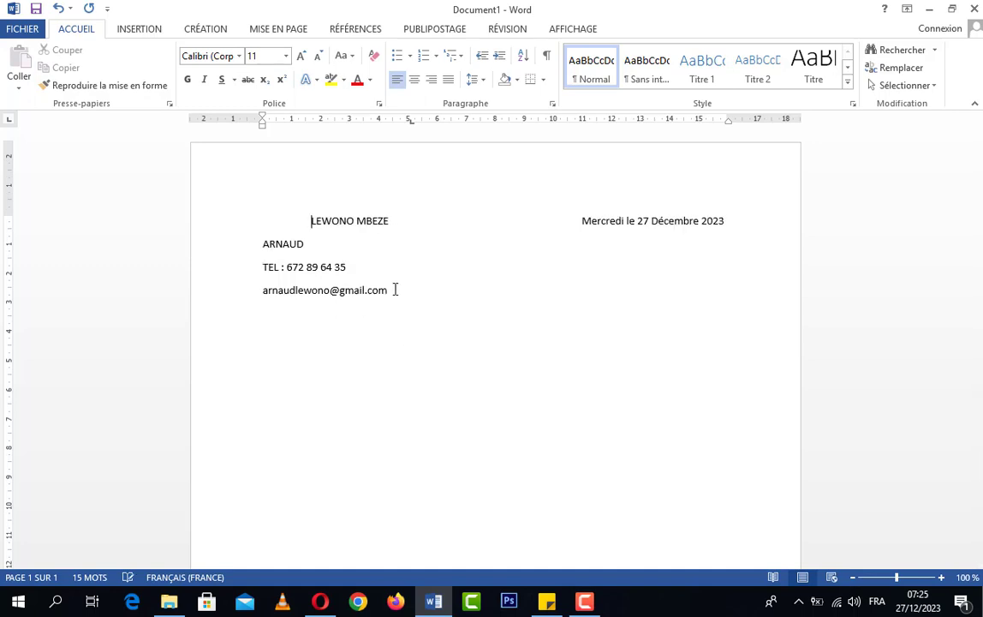
{"action": "key", "text": "BackSpace"}
{"action": "key", "text": "BackSpace"}
{"action": "key", "text": "BackSpace"}
{"action": "key", "text": "BackSpace"}
{"action": "key", "text": "BackSpace"}
{"action": "key", "text": "BackSpace"}
{"action": "key", "text": "BackSpace"}
{"action": "key", "text": "BackSpace"}
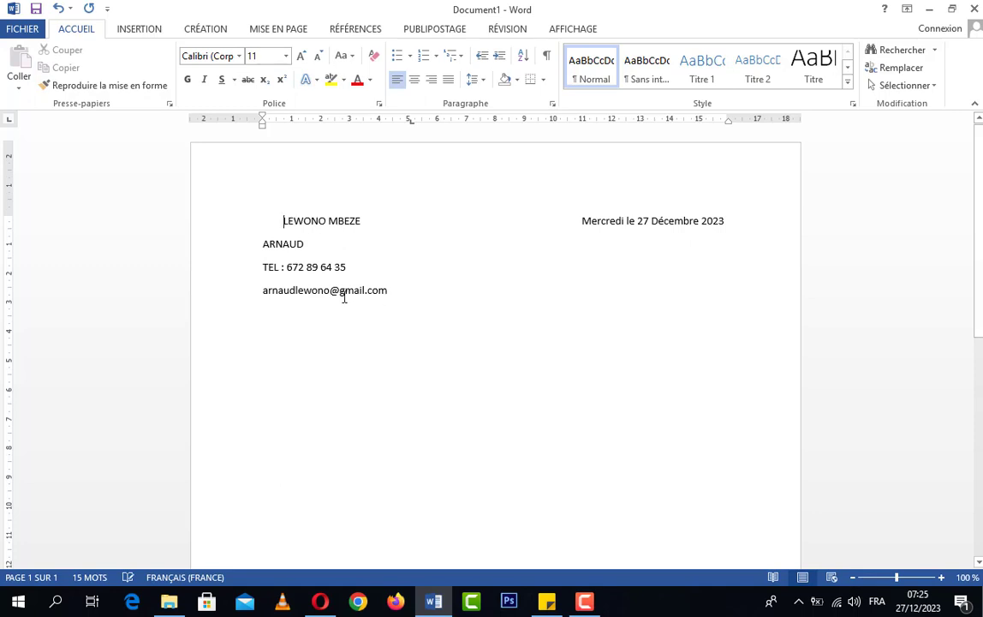
{"action": "key", "text": "BackSpace"}
{"action": "key", "text": "BackSpace"}
{"action": "key", "text": "BackSpace"}
{"action": "key", "text": "BackSpace"}
{"action": "key", "text": "BackSpace"}
{"action": "key", "text": "BackSpace"}
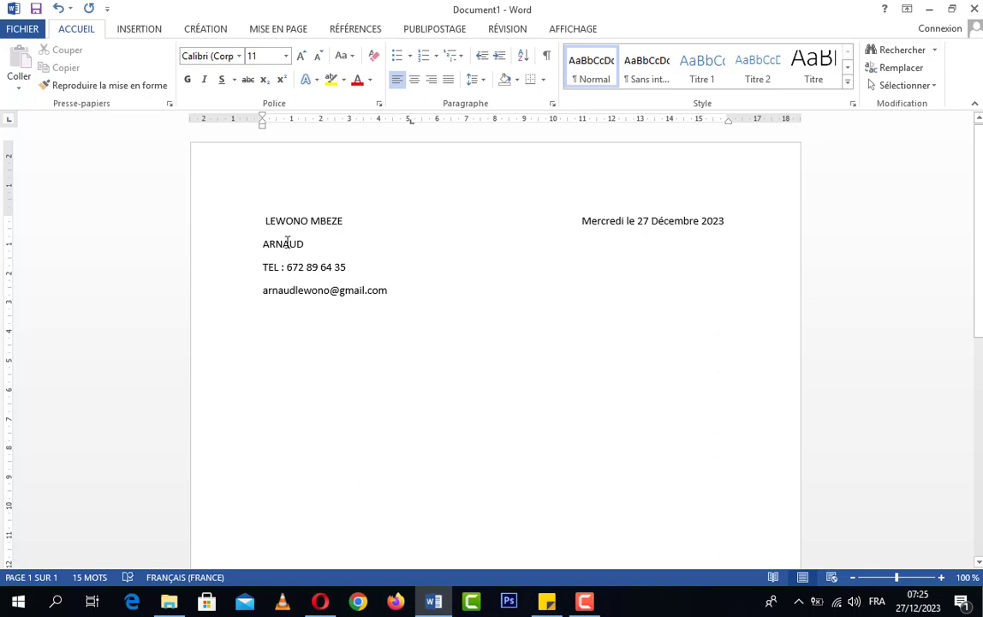
{"action": "left_click", "coordinate": [266, 221]}
Step: Select the four sender lines with the date and delete them
{"action": "left_click", "coordinate": [420, 292]}
{"action": "left_click_drag", "start_coordinate": [419, 292], "coordinate": [275, 225]}
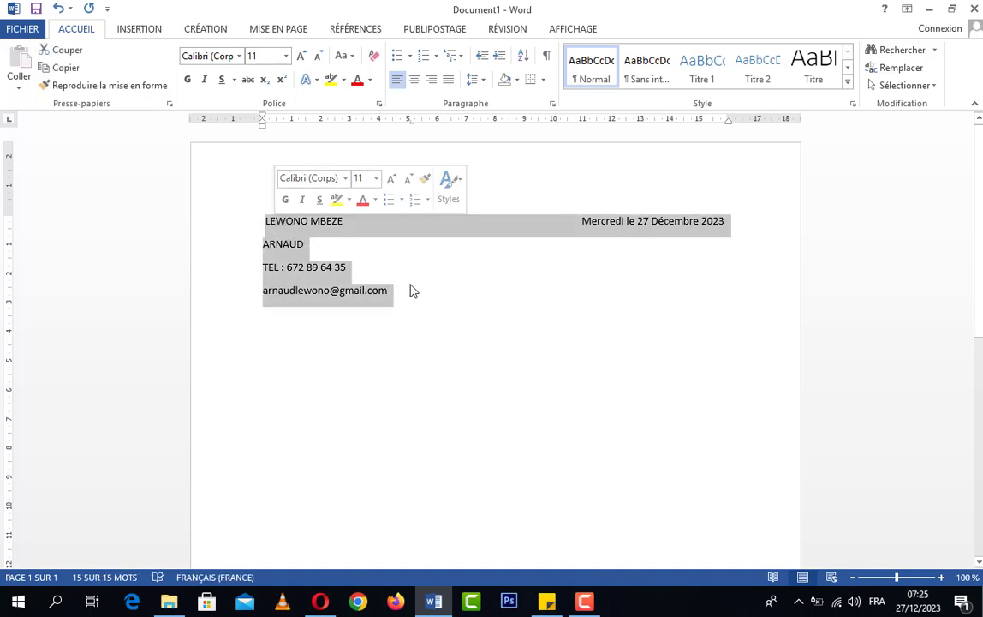
{"action": "key", "text": "Delete"}
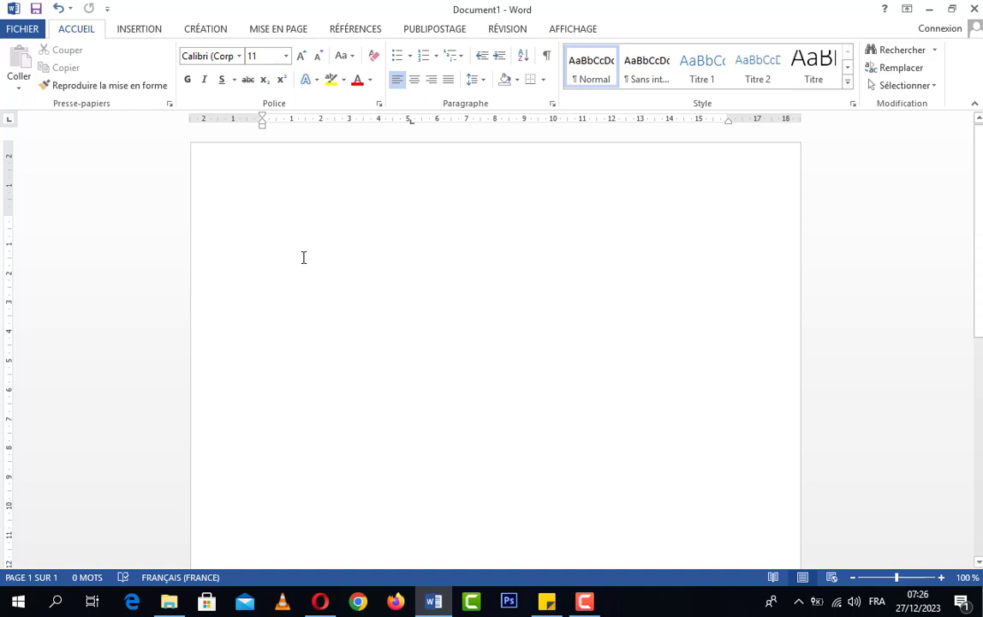
Step: Choose the text box shape from the Insertion tab's Formes gallery
{"action": "left_click", "coordinate": [139, 31]}
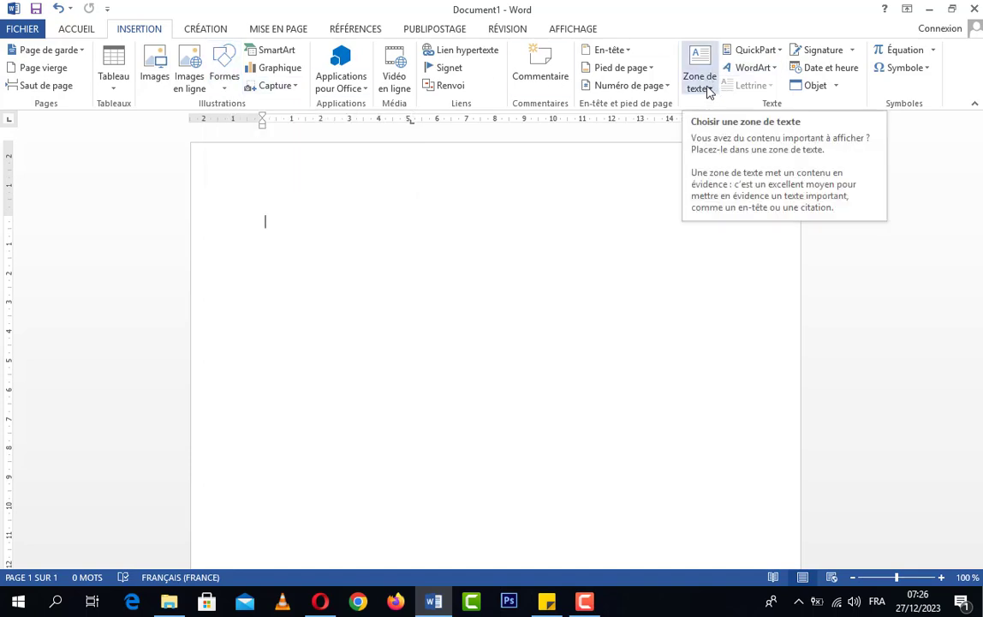
{"action": "left_click", "coordinate": [708, 89]}
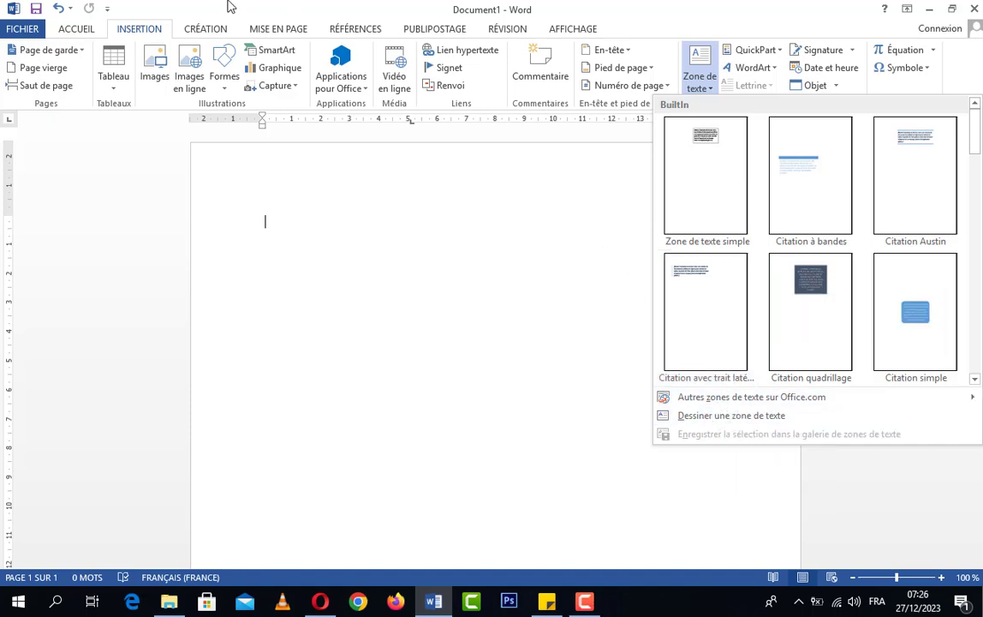
{"action": "left_click", "coordinate": [224, 90]}
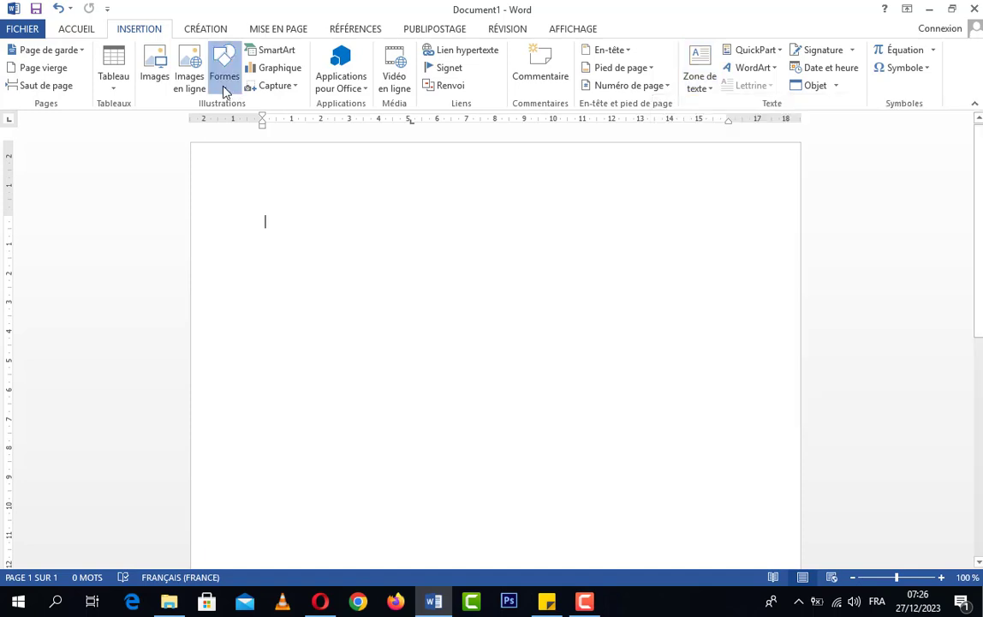
{"action": "left_click", "coordinate": [225, 90]}
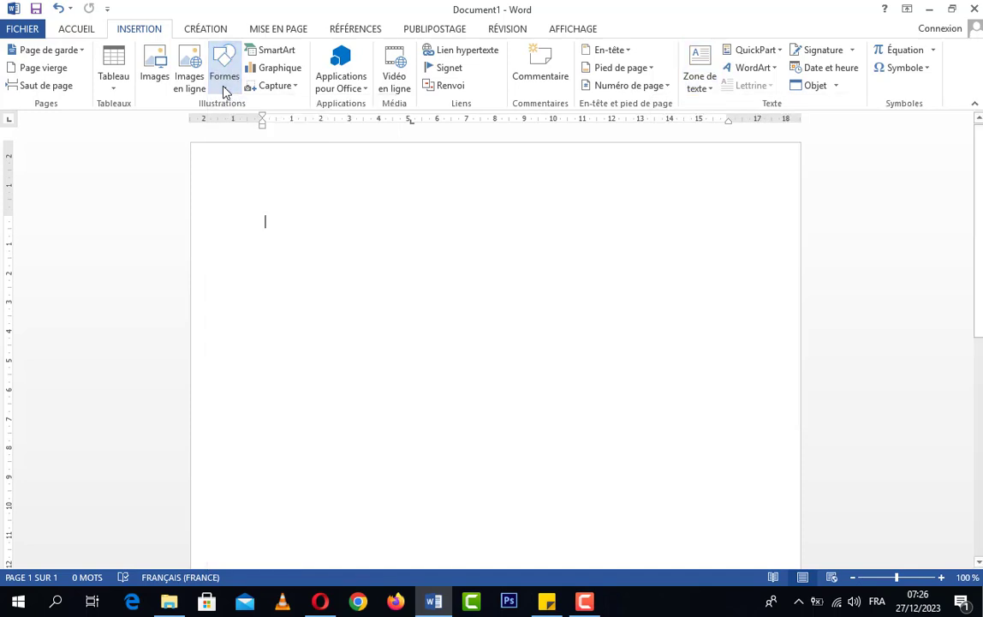
{"action": "left_click", "coordinate": [224, 90]}
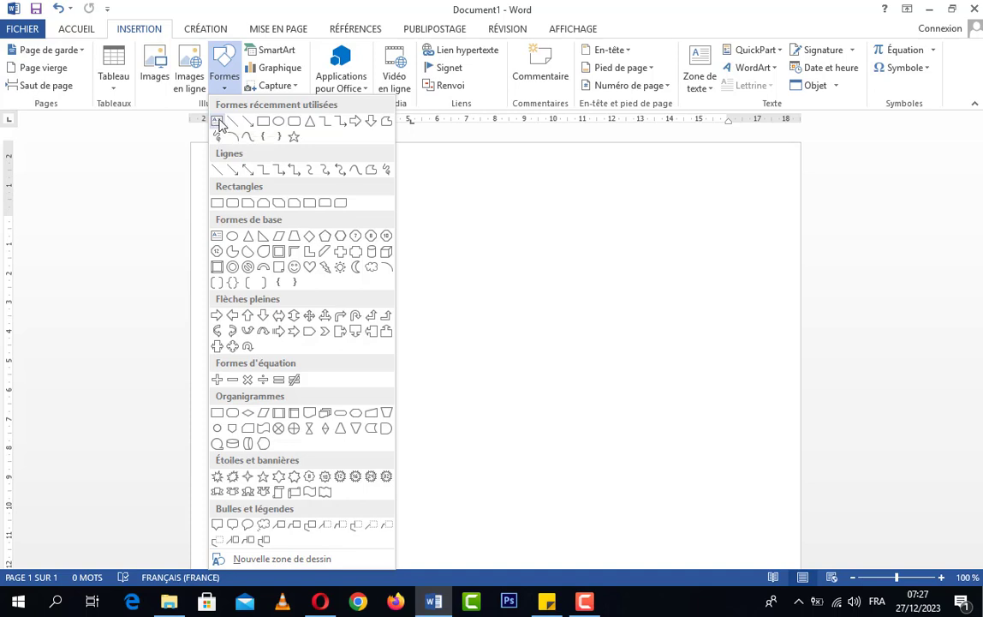
{"action": "left_click", "coordinate": [218, 122]}
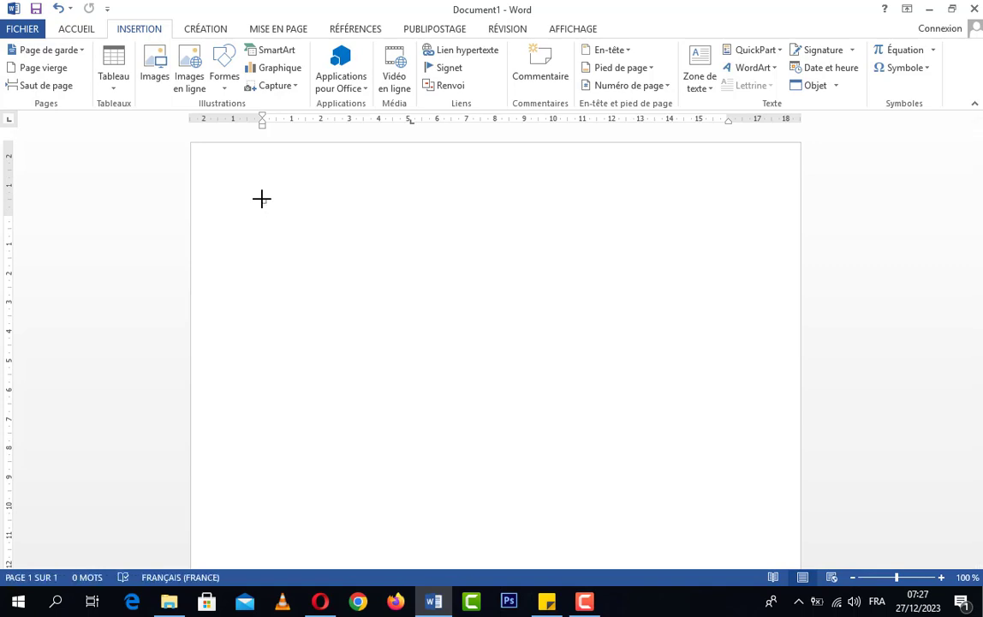
Step: Draw a text box near the top-left of the page and select it
{"action": "left_click_drag", "start_coordinate": [262, 199], "coordinate": [406, 281]}
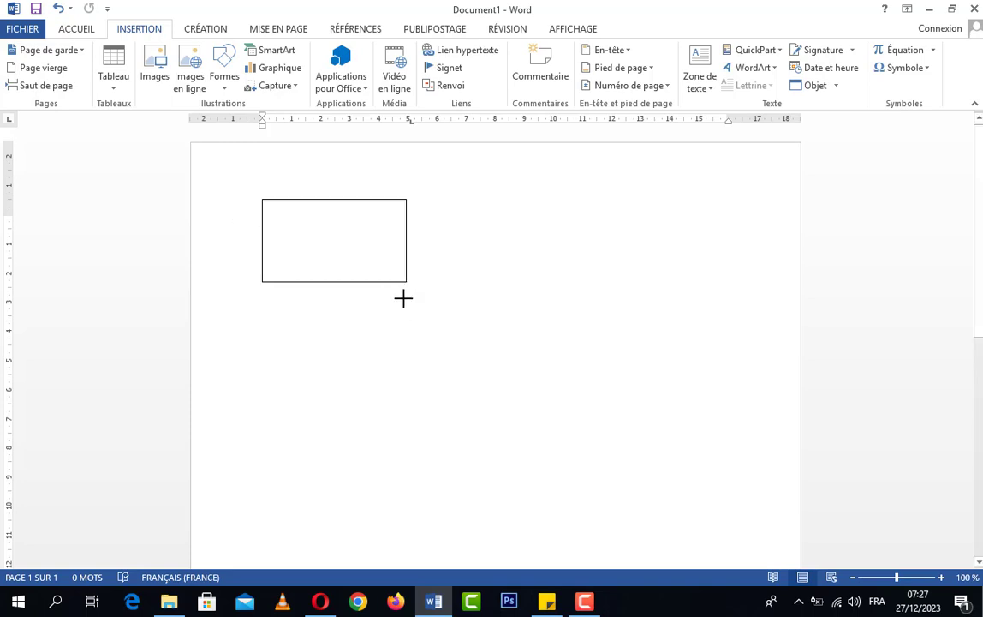
{"action": "left_click", "coordinate": [358, 281]}
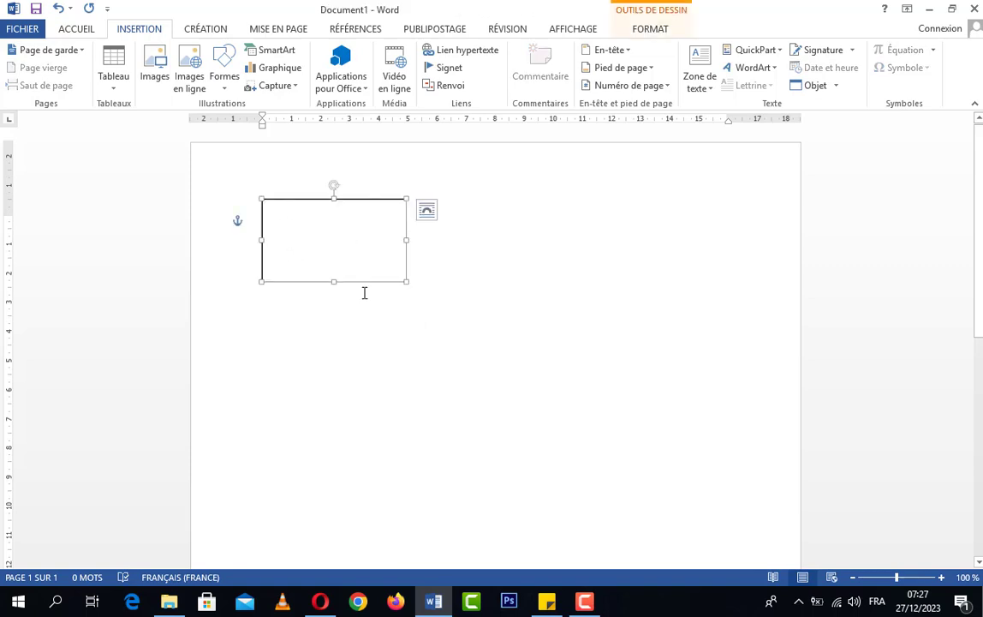
{"action": "left_click", "coordinate": [365, 292]}
{"action": "left_click", "coordinate": [364, 282]}
{"action": "left_click", "coordinate": [373, 289]}
{"action": "left_click", "coordinate": [370, 280]}
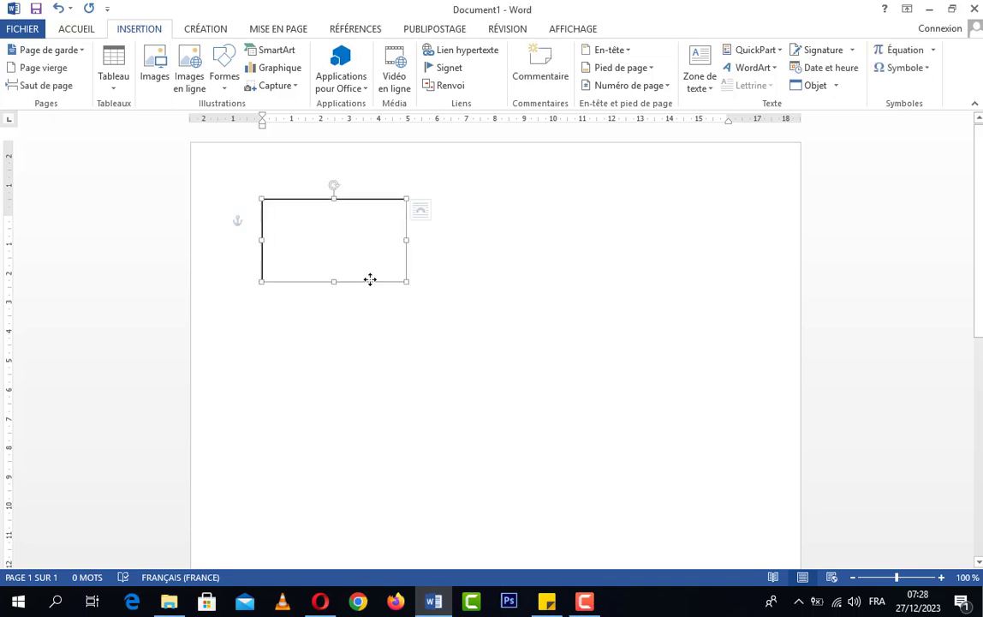
{"action": "left_click", "coordinate": [374, 292]}
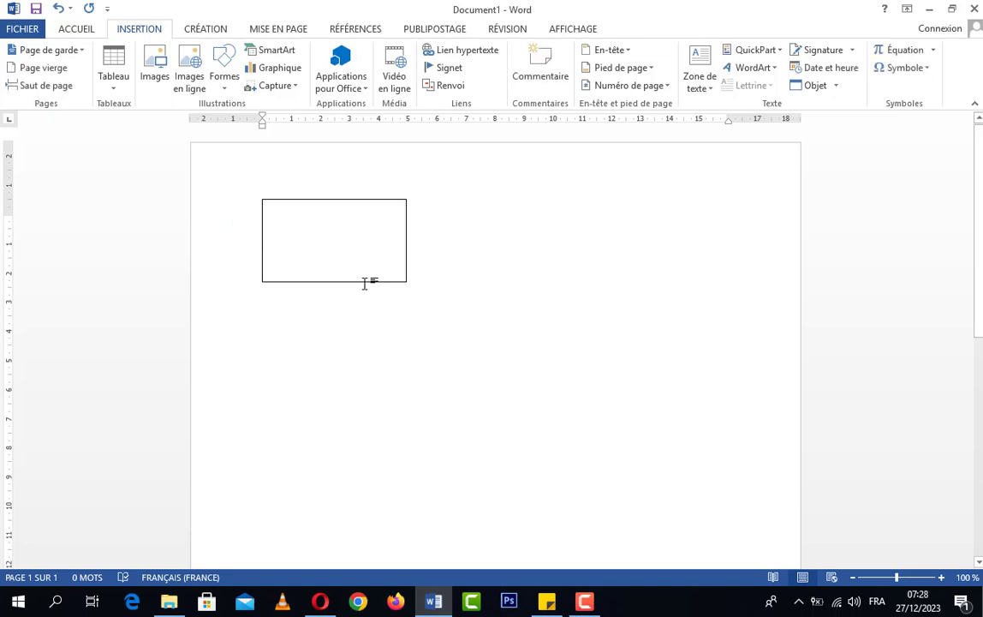
{"action": "left_click", "coordinate": [364, 282]}
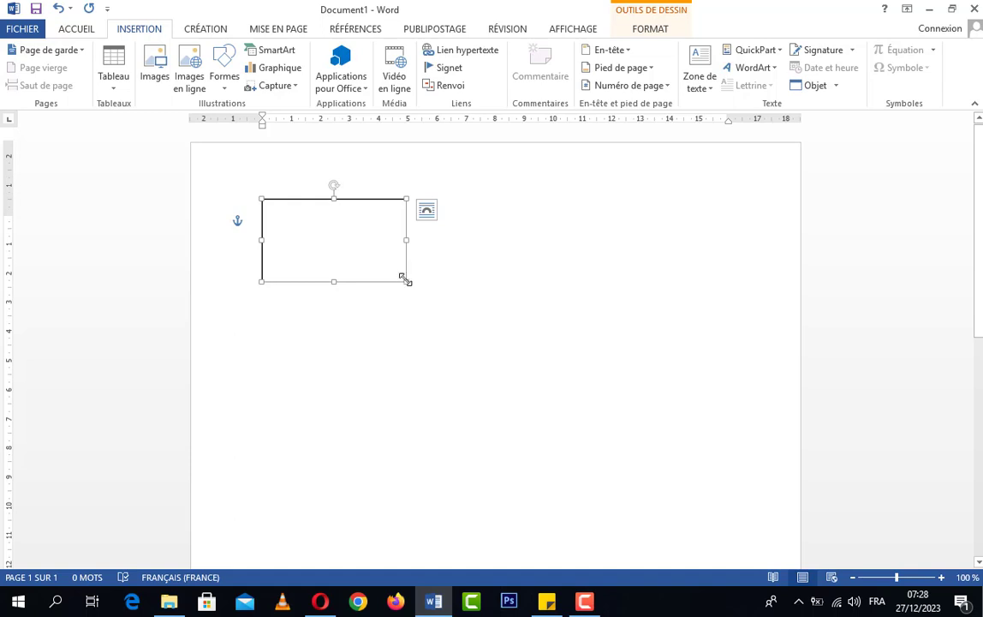
Step: Resize the text box with its handles and nudge it slightly into place
{"action": "left_click_drag", "start_coordinate": [406, 281], "coordinate": [476, 337]}
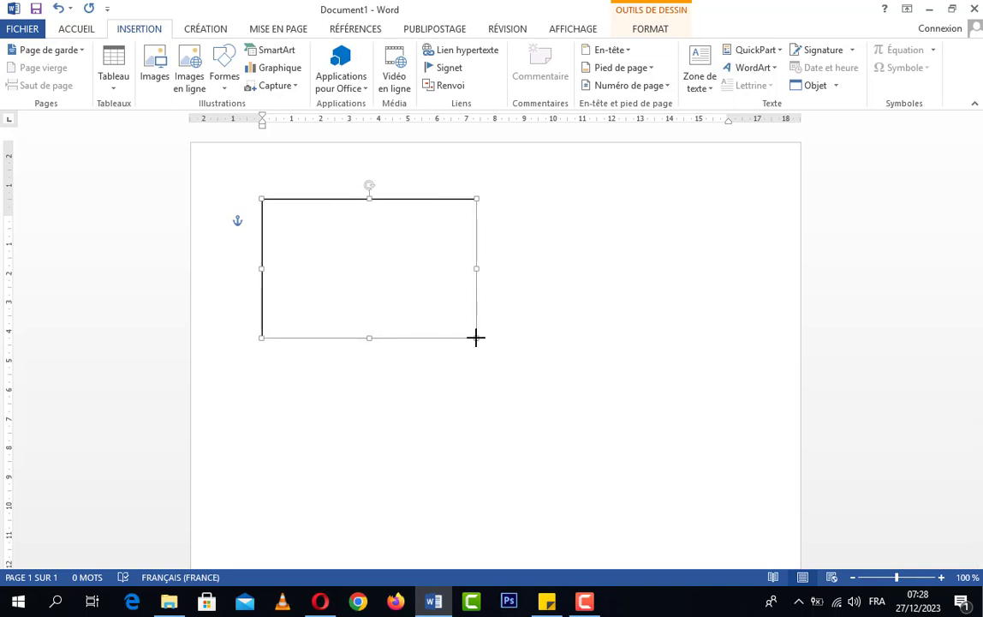
{"action": "left_click_drag", "start_coordinate": [473, 337], "coordinate": [454, 328]}
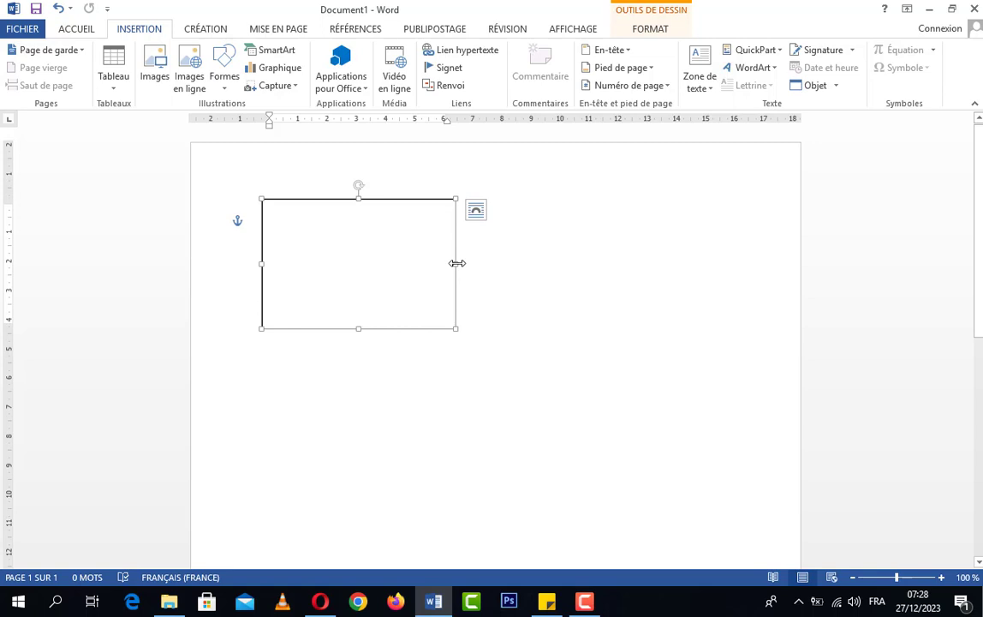
{"action": "mouse_move", "coordinate": [457, 262]}
{"action": "left_mouse_down"}
{"action": "mouse_move", "coordinate": [393, 268]}
{"action": "mouse_move", "coordinate": [463, 270]}
{"action": "left_mouse_up"}
{"action": "mouse_move", "coordinate": [363, 328]}
{"action": "left_mouse_down"}
{"action": "mouse_move", "coordinate": [359, 292]}
{"action": "mouse_move", "coordinate": [362, 327]}
{"action": "mouse_move", "coordinate": [364, 313]}
{"action": "left_mouse_up"}
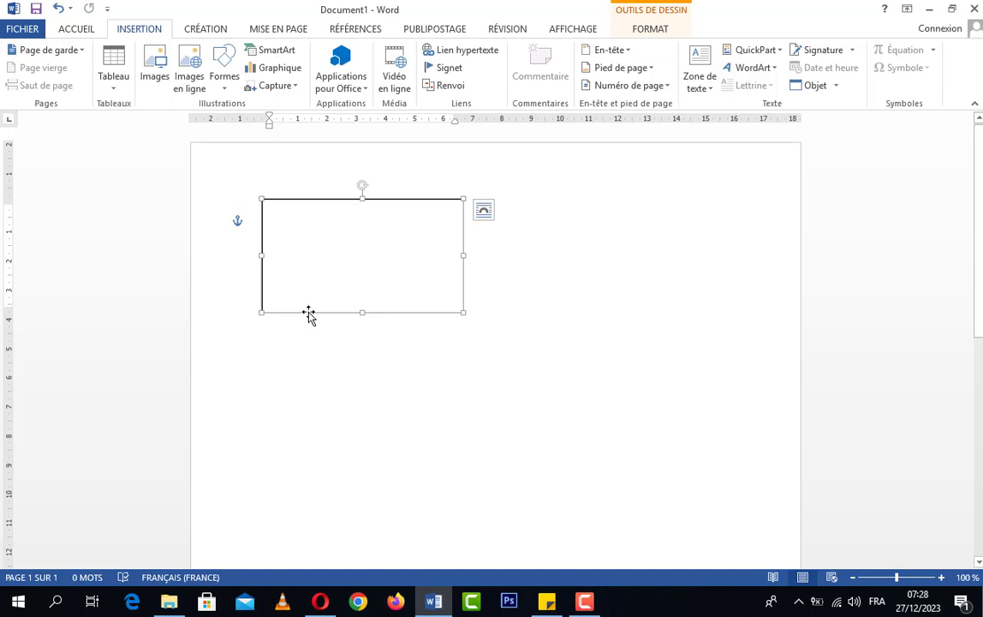
{"action": "mouse_move", "coordinate": [309, 315]}
{"action": "left_mouse_down"}
{"action": "mouse_move", "coordinate": [354, 340]}
{"action": "mouse_move", "coordinate": [369, 375]}
{"action": "mouse_move", "coordinate": [363, 417]}
{"action": "mouse_move", "coordinate": [318, 424]}
{"action": "mouse_move", "coordinate": [303, 384]}
{"action": "mouse_move", "coordinate": [342, 346]}
{"action": "mouse_move", "coordinate": [384, 428]}
{"action": "mouse_move", "coordinate": [332, 419]}
{"action": "mouse_move", "coordinate": [336, 355]}
{"action": "mouse_move", "coordinate": [373, 353]}
{"action": "mouse_move", "coordinate": [364, 377]}
{"action": "mouse_move", "coordinate": [327, 359]}
{"action": "mouse_move", "coordinate": [281, 307]}
{"action": "mouse_move", "coordinate": [292, 292]}
{"action": "mouse_move", "coordinate": [297, 319]}
{"action": "left_mouse_up"}
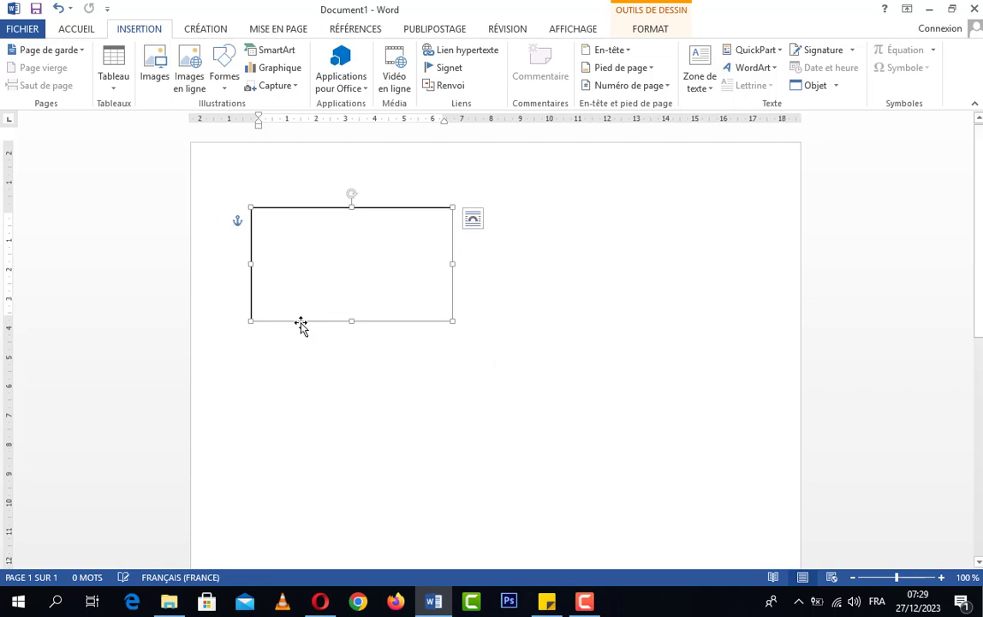
Step: Type the sender's name, given name, TEL number and Gmail address in the box, then shorten it
{"action": "left_click", "coordinate": [304, 236]}
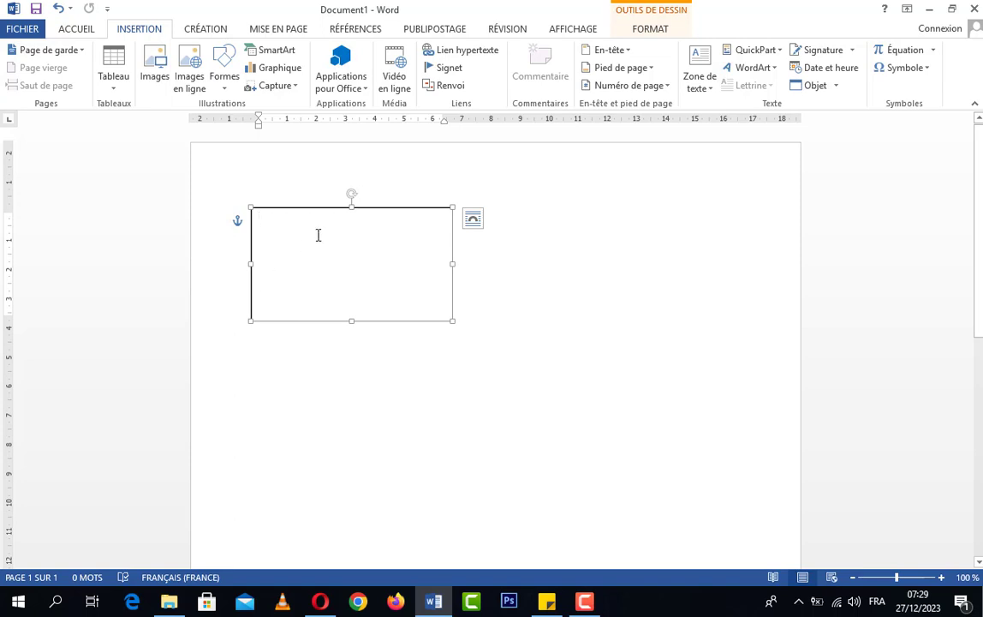
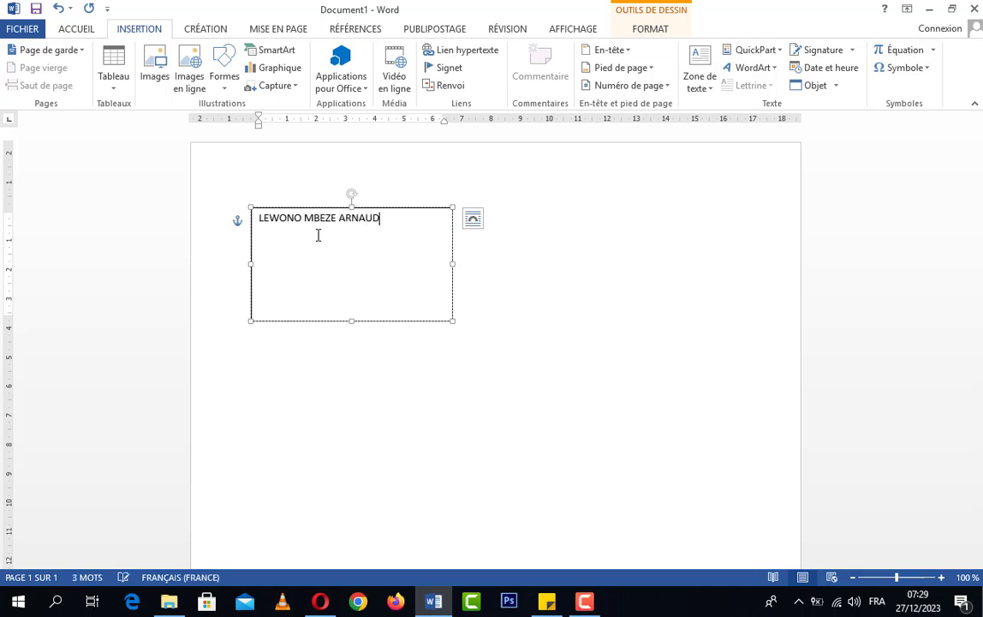
{"action": "key", "text": "Return"}
{"action": "type", "text": "RN"}
{"action": "key", "text": "BackSpace"}
{"action": "key", "text": "BackSpace"}
{"action": "type", "text": "ARNAUD"}
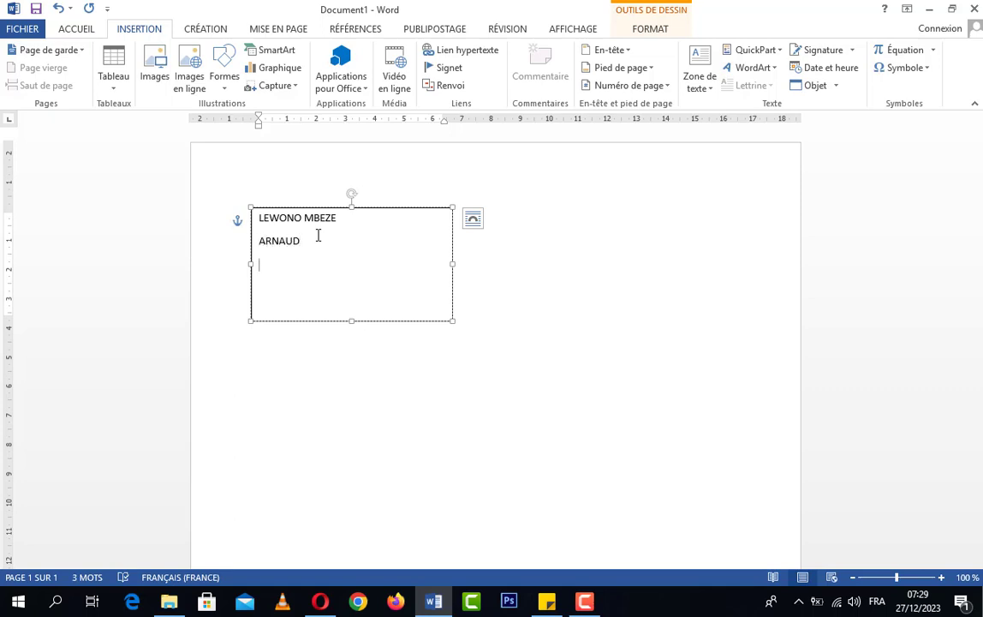
{"action": "key", "text": "Return"}
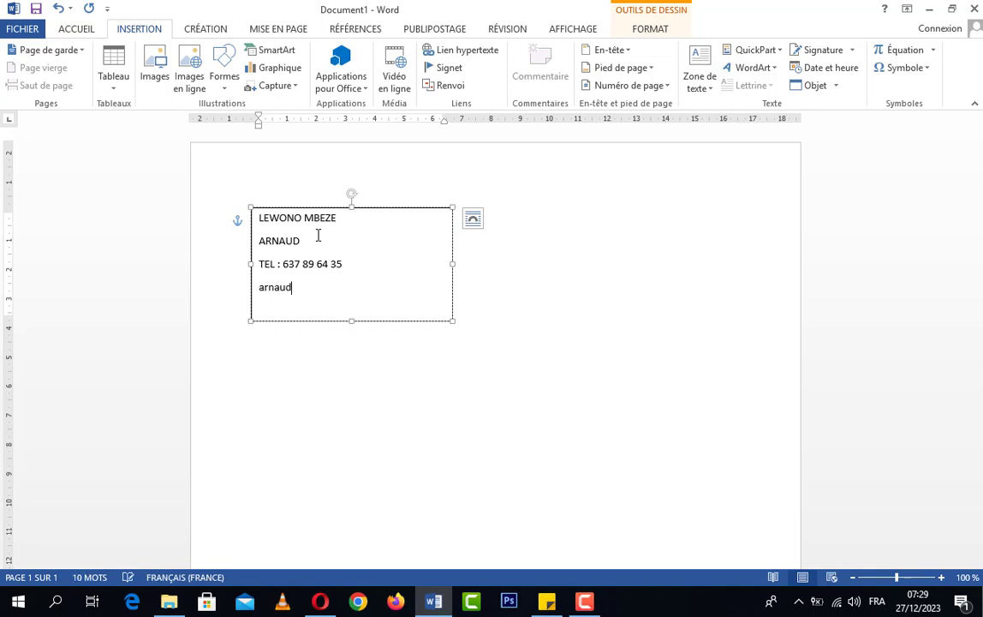
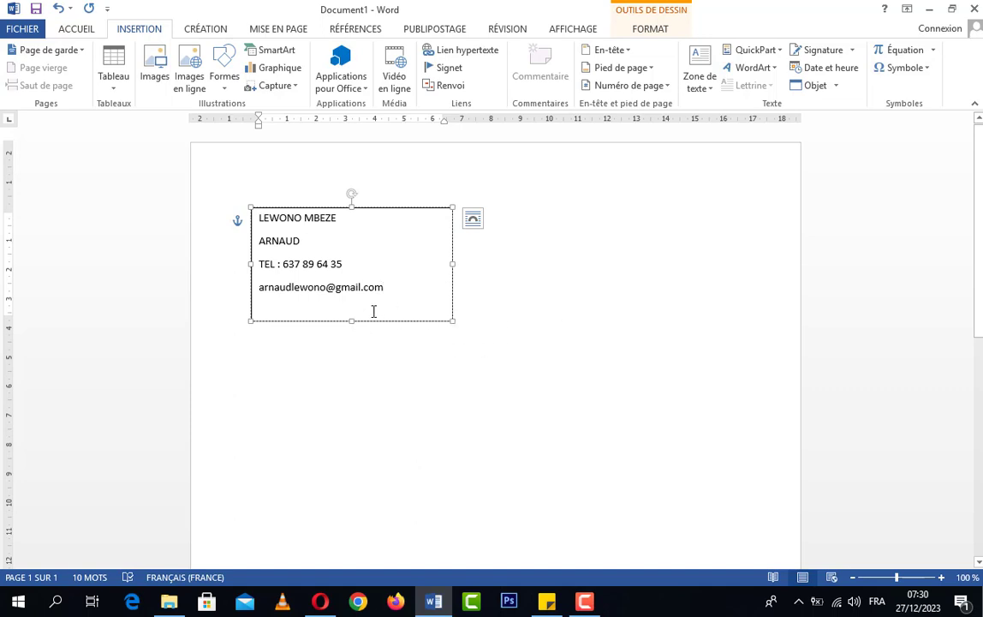
{"action": "left_click_drag", "start_coordinate": [355, 322], "coordinate": [351, 301]}
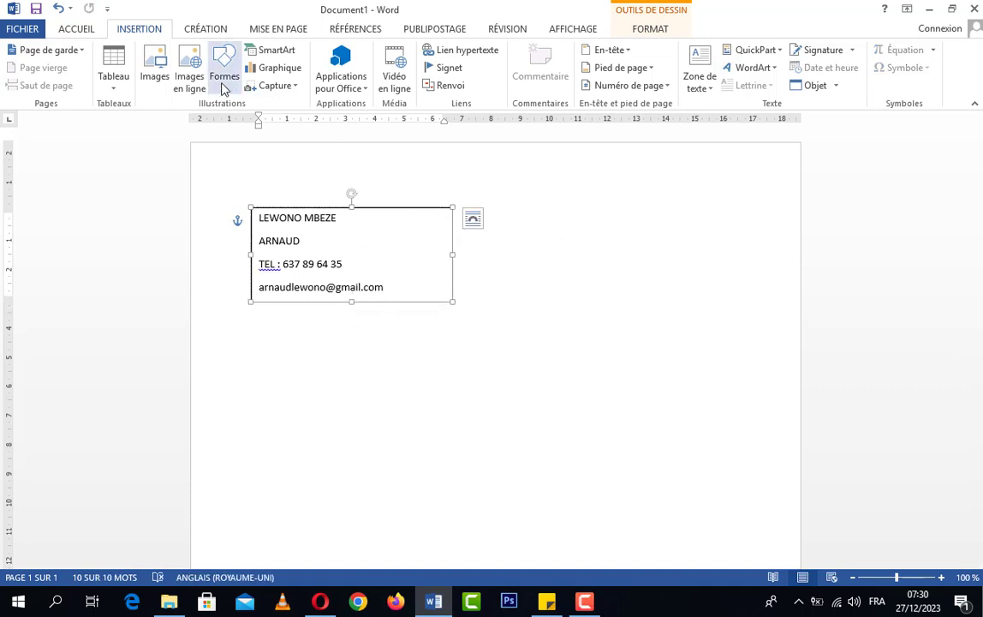
Step: Pick the text box shape again and draw a second box at the top right
{"action": "left_click", "coordinate": [225, 86]}
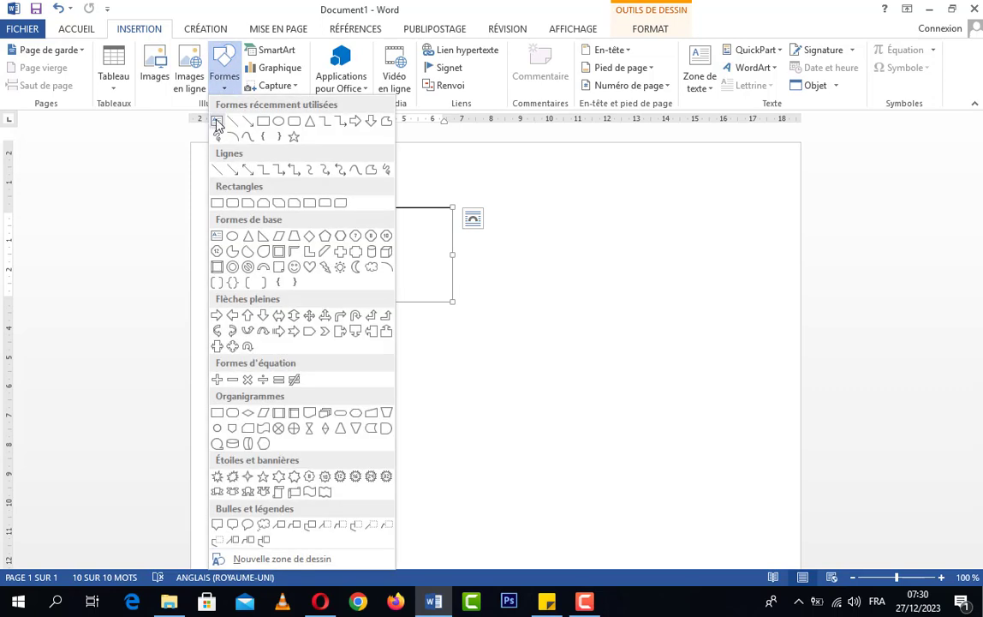
{"action": "left_click", "coordinate": [216, 122]}
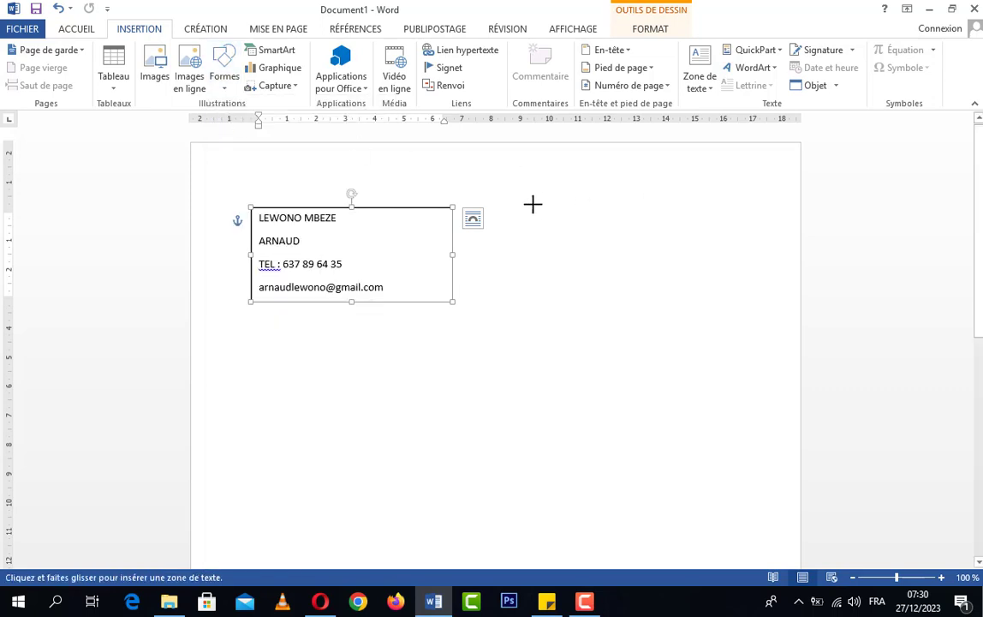
{"action": "left_click", "coordinate": [225, 85]}
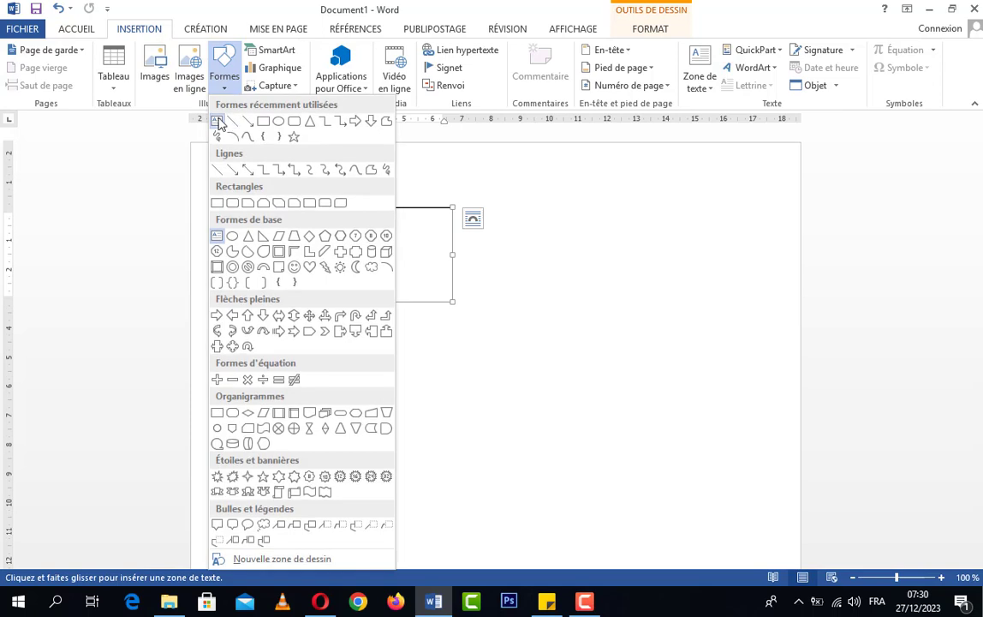
{"action": "left_click", "coordinate": [220, 122]}
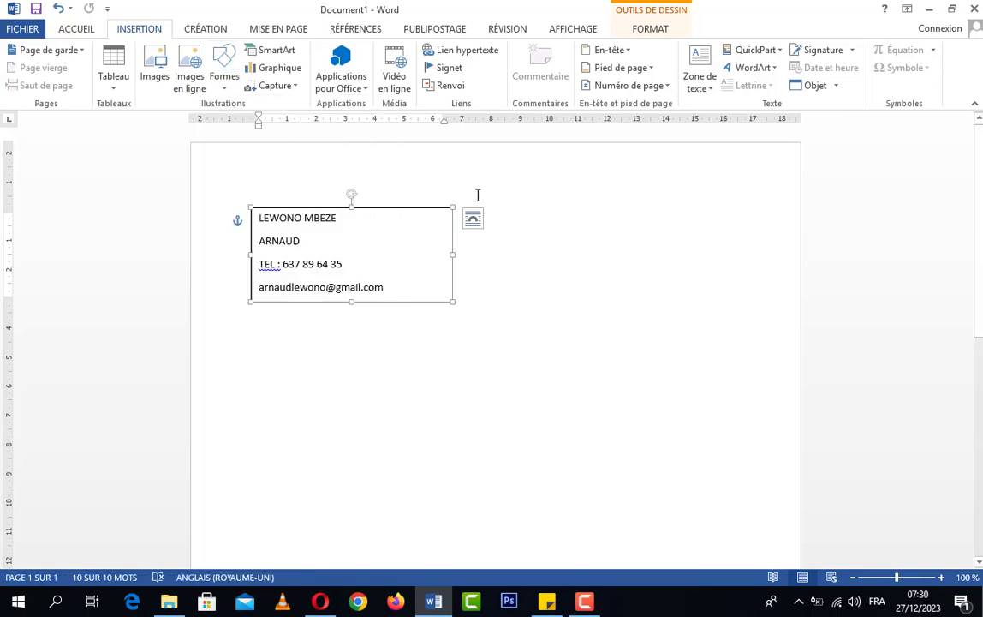
{"action": "left_click", "coordinate": [225, 86]}
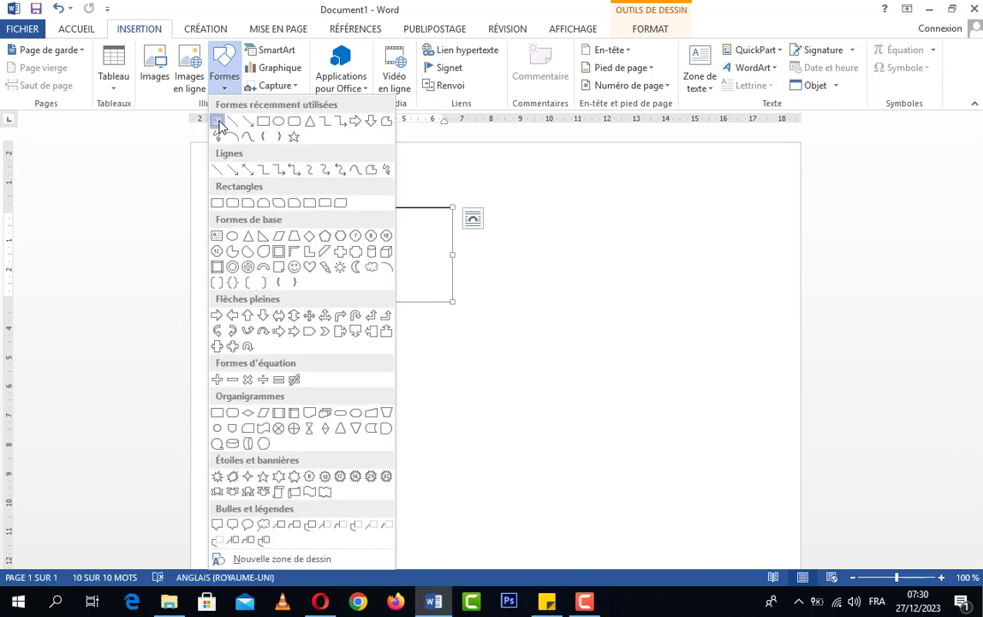
{"action": "left_click", "coordinate": [220, 122]}
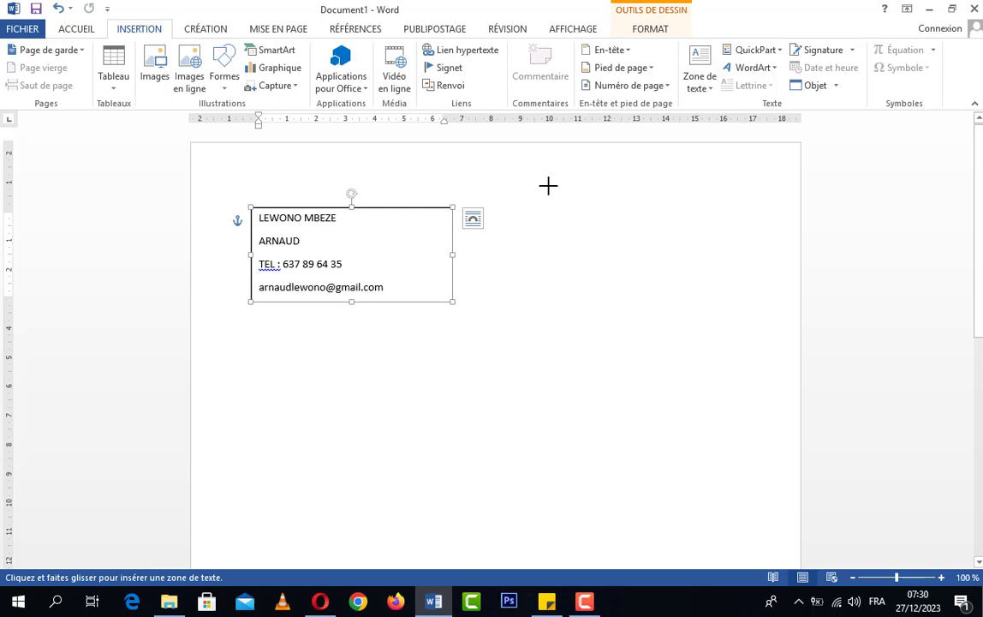
{"action": "left_click_drag", "start_coordinate": [549, 186], "coordinate": [771, 220]}
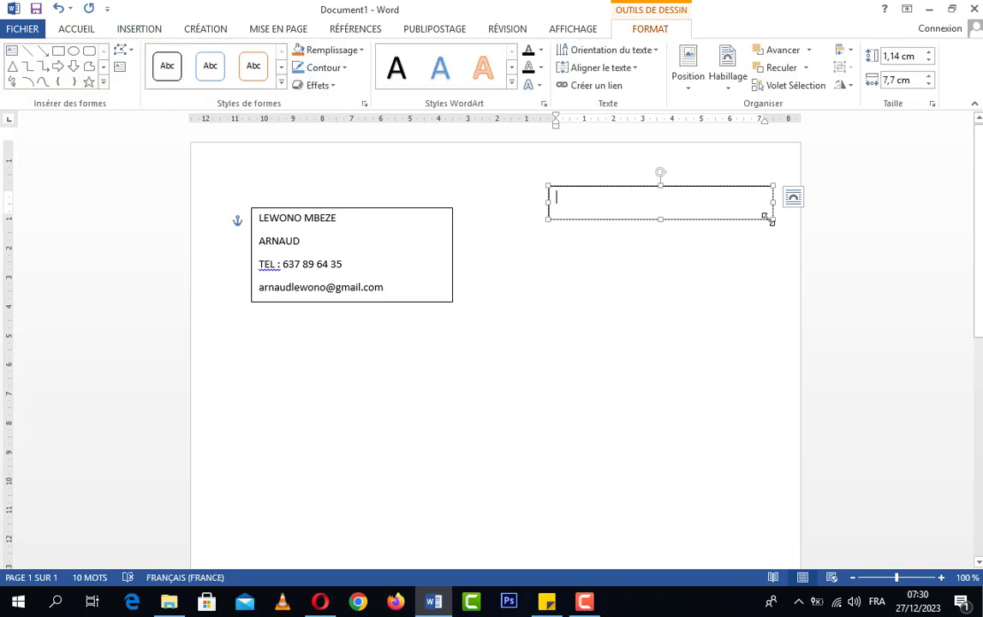
Step: Type 'Mercredi le 27 Décembre 2023' into the new top-right box
{"action": "type", "text": "Mercredi "}
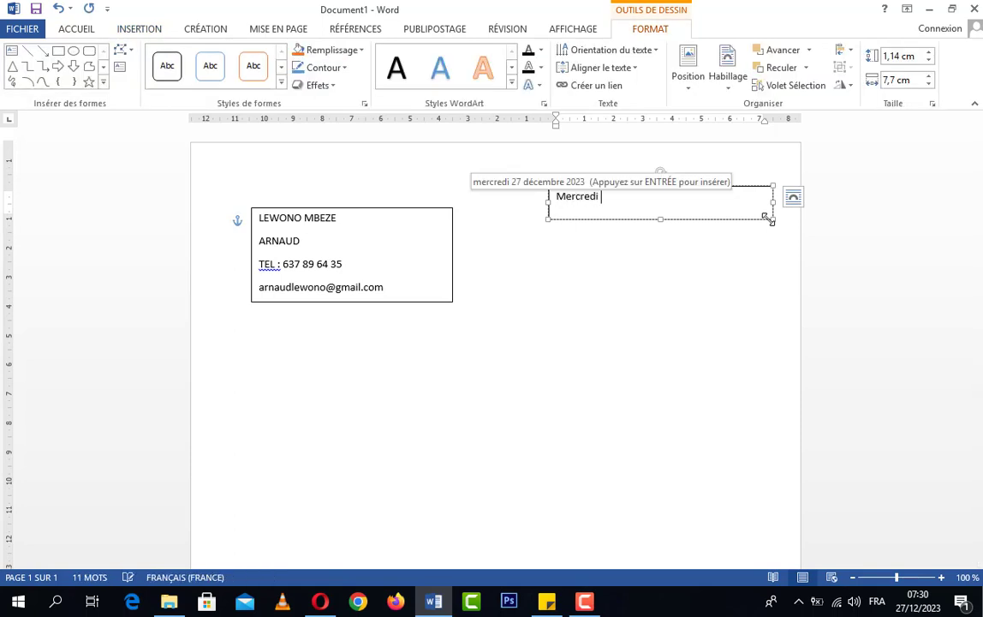
{"action": "type", "text": "le "}
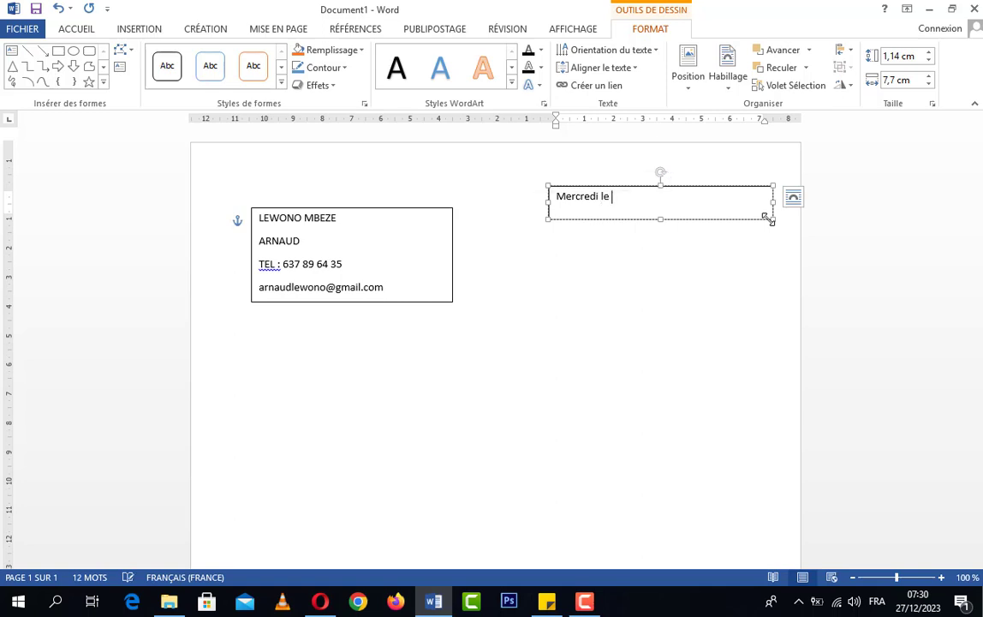
{"action": "type", "text": "27 Décembre 2023"}
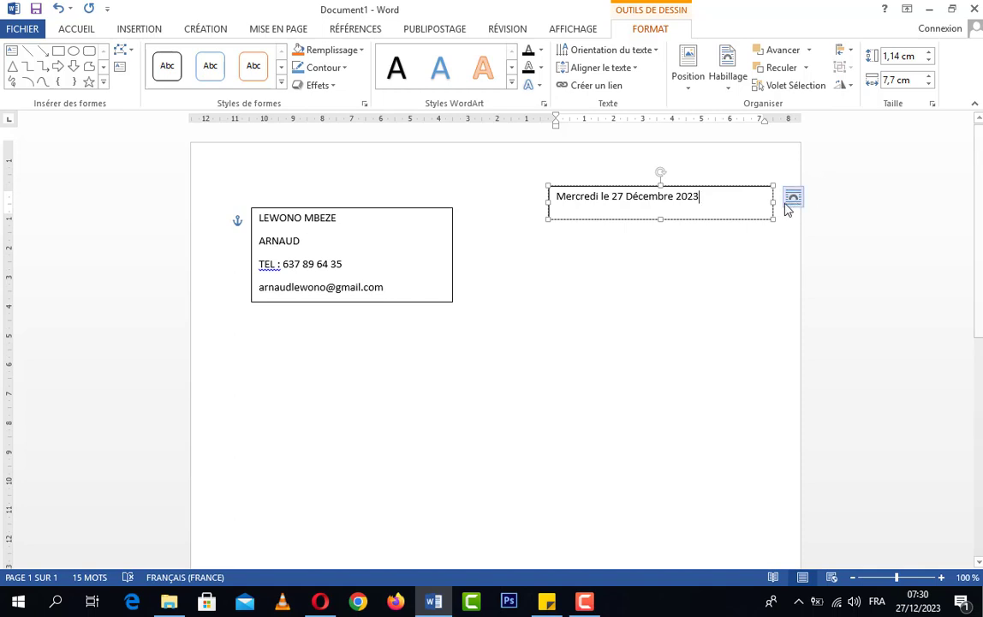
Step: Trim the date box to 0.9 × 5.56 cm and nudge it right
{"action": "left_click_drag", "start_coordinate": [771, 201], "coordinate": [715, 200]}
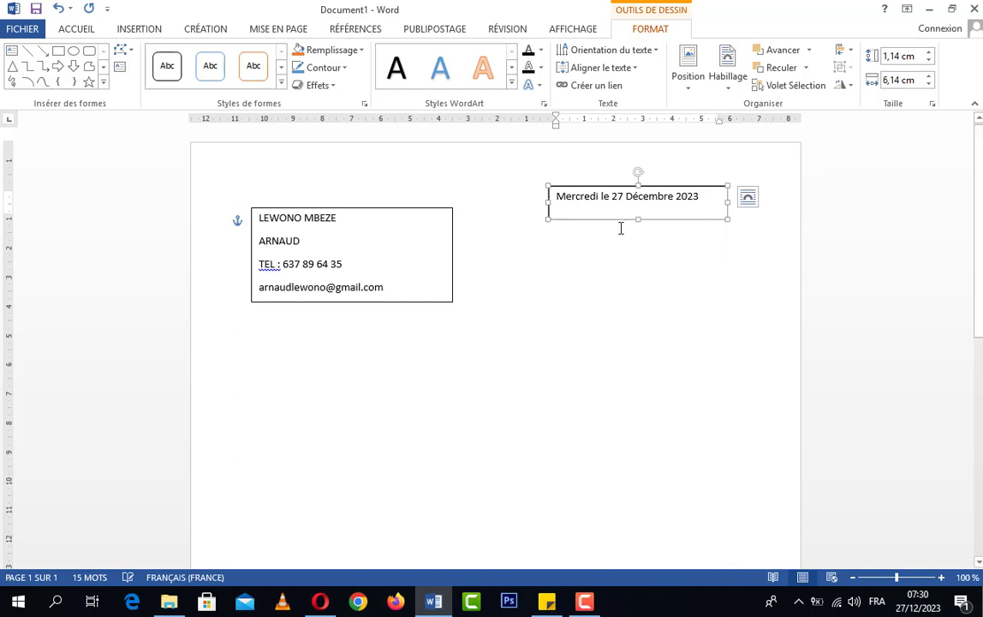
{"action": "left_click_drag", "start_coordinate": [639, 218], "coordinate": [637, 205]}
{"action": "left_click_drag", "start_coordinate": [731, 199], "coordinate": [711, 199]}
{"action": "left_click_drag", "start_coordinate": [629, 214], "coordinate": [692, 218]}
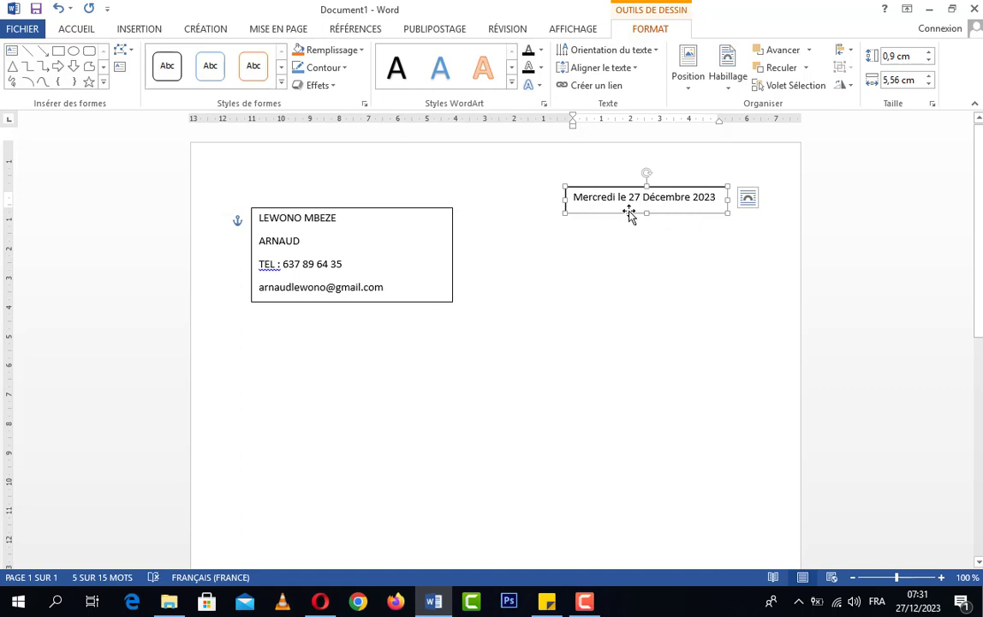
Step: Nudge the sender details box slightly right and down
{"action": "left_click", "coordinate": [424, 302]}
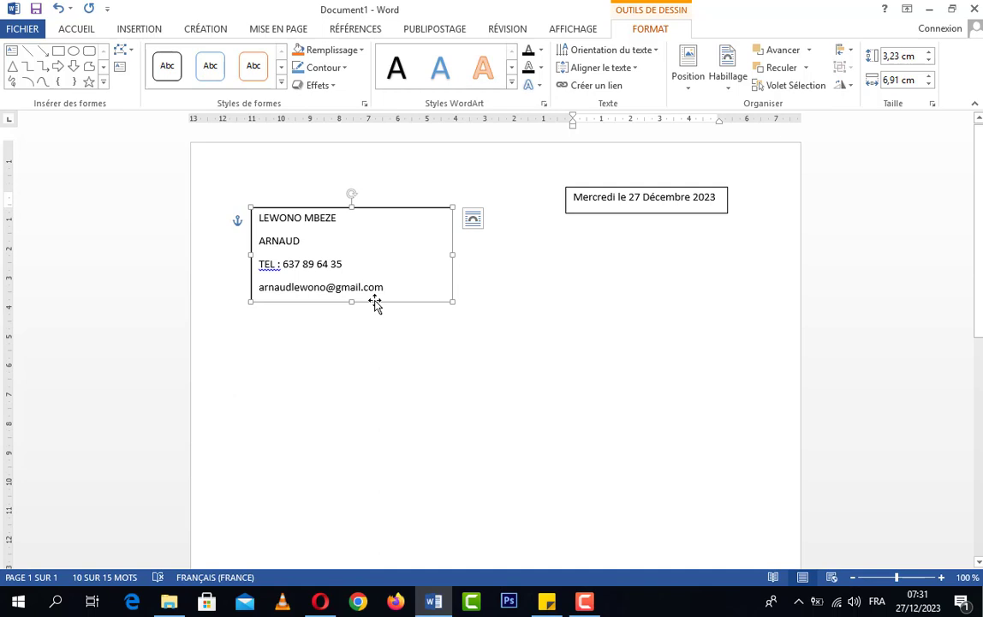
{"action": "mouse_move", "coordinate": [375, 303]}
{"action": "left_mouse_down"}
{"action": "mouse_move", "coordinate": [435, 309]}
{"action": "mouse_move", "coordinate": [428, 327]}
{"action": "mouse_move", "coordinate": [393, 331]}
{"action": "mouse_move", "coordinate": [356, 307]}
{"action": "mouse_move", "coordinate": [344, 277]}
{"action": "mouse_move", "coordinate": [367, 253]}
{"action": "mouse_move", "coordinate": [386, 293]}
{"action": "mouse_move", "coordinate": [531, 314]}
{"action": "mouse_move", "coordinate": [619, 367]}
{"action": "mouse_move", "coordinate": [683, 379]}
{"action": "mouse_move", "coordinate": [658, 398]}
{"action": "mouse_move", "coordinate": [417, 366]}
{"action": "mouse_move", "coordinate": [371, 288]}
{"action": "mouse_move", "coordinate": [351, 277]}
{"action": "mouse_move", "coordinate": [351, 251]}
{"action": "mouse_move", "coordinate": [366, 298]}
{"action": "left_mouse_up"}
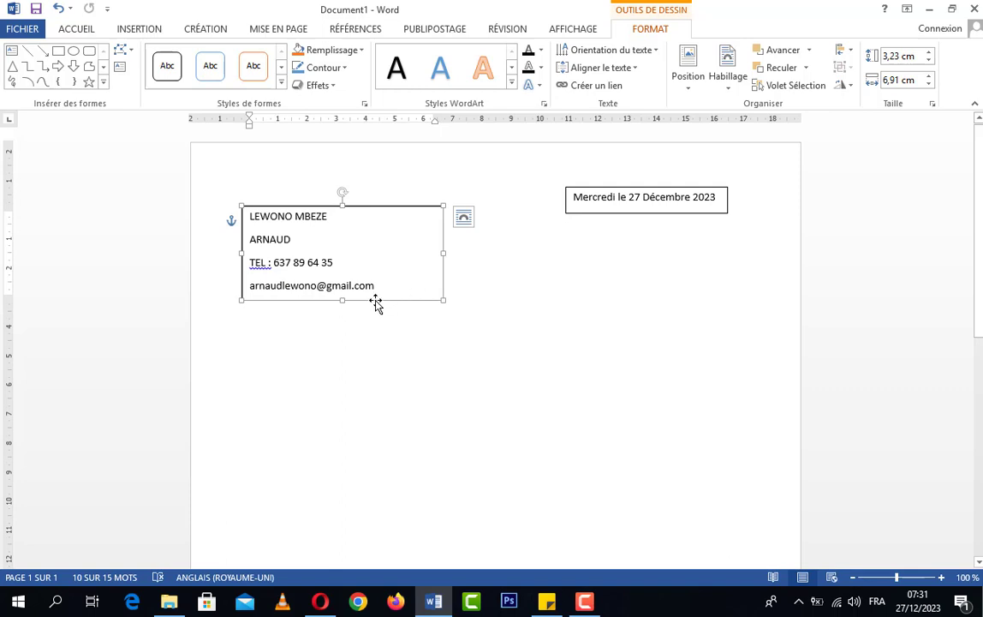
{"action": "mouse_move", "coordinate": [376, 302]}
{"action": "left_mouse_down"}
{"action": "mouse_move", "coordinate": [439, 378]}
{"action": "mouse_move", "coordinate": [463, 368]}
{"action": "mouse_move", "coordinate": [382, 410]}
{"action": "mouse_move", "coordinate": [373, 322]}
{"action": "mouse_move", "coordinate": [382, 296]}
{"action": "left_mouse_up"}
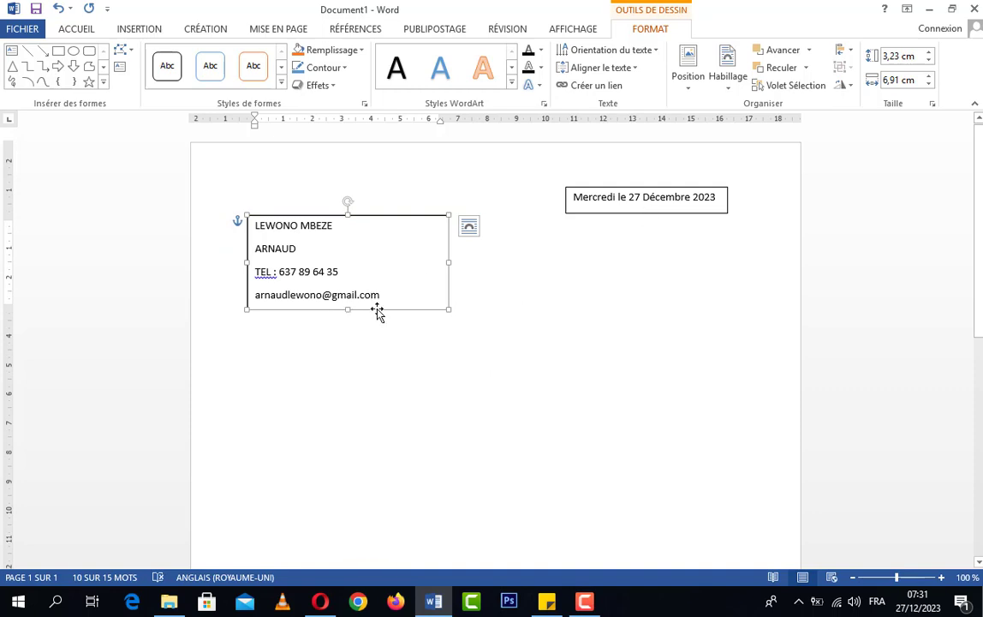
{"action": "left_click_drag", "start_coordinate": [379, 309], "coordinate": [403, 286]}
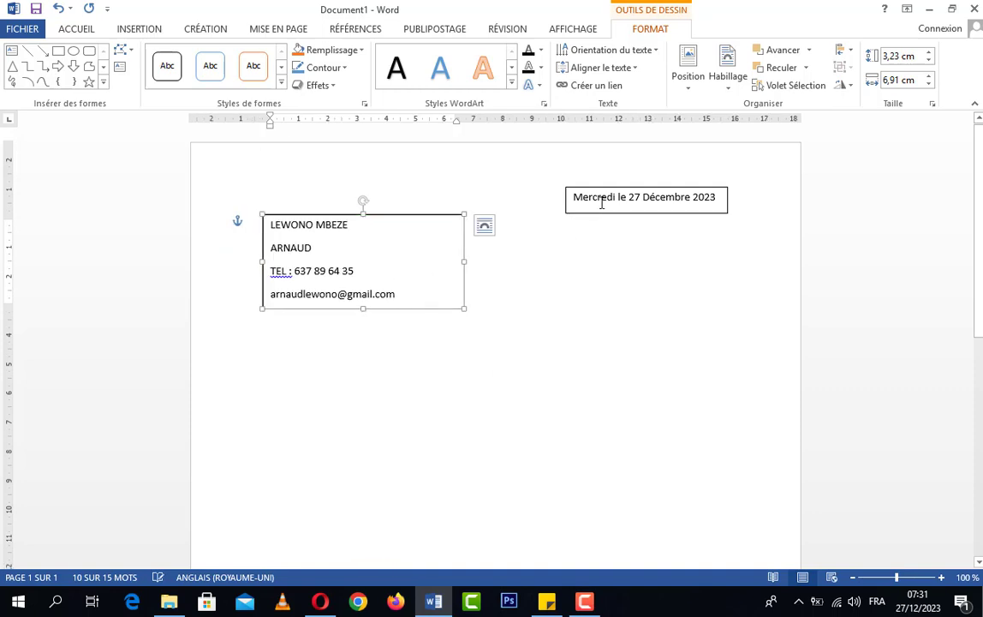
Step: Move the date box right and down and widen it to 5.72 cm so the date fits on one line
{"action": "left_click", "coordinate": [549, 211]}
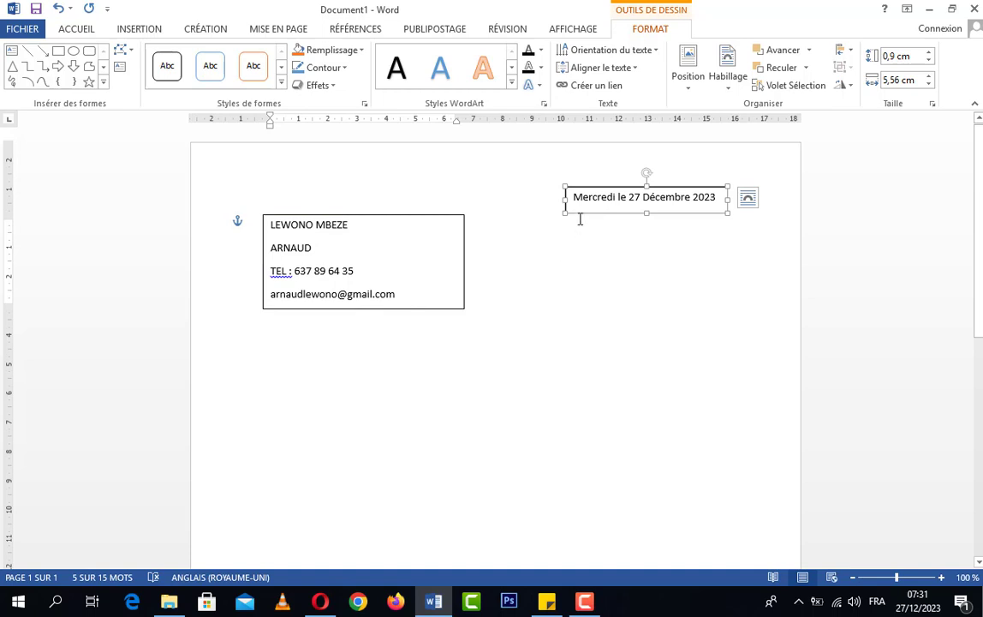
{"action": "mouse_move", "coordinate": [581, 213]}
{"action": "left_mouse_down"}
{"action": "mouse_move", "coordinate": [613, 224]}
{"action": "mouse_move", "coordinate": [590, 222]}
{"action": "left_mouse_up"}
{"action": "left_click", "coordinate": [725, 209]}
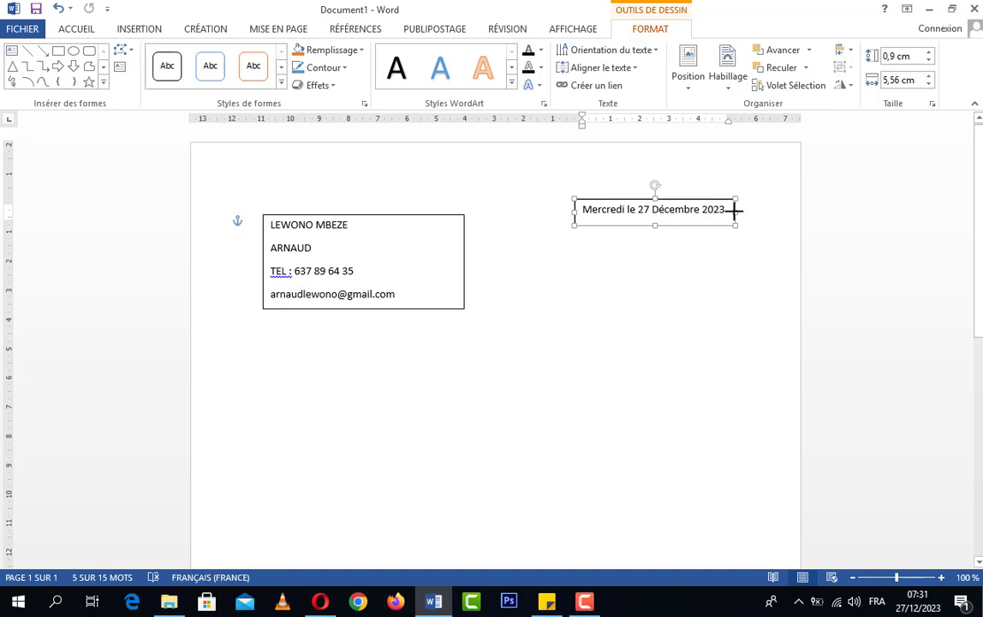
{"action": "left_click_drag", "start_coordinate": [735, 210], "coordinate": [741, 211]}
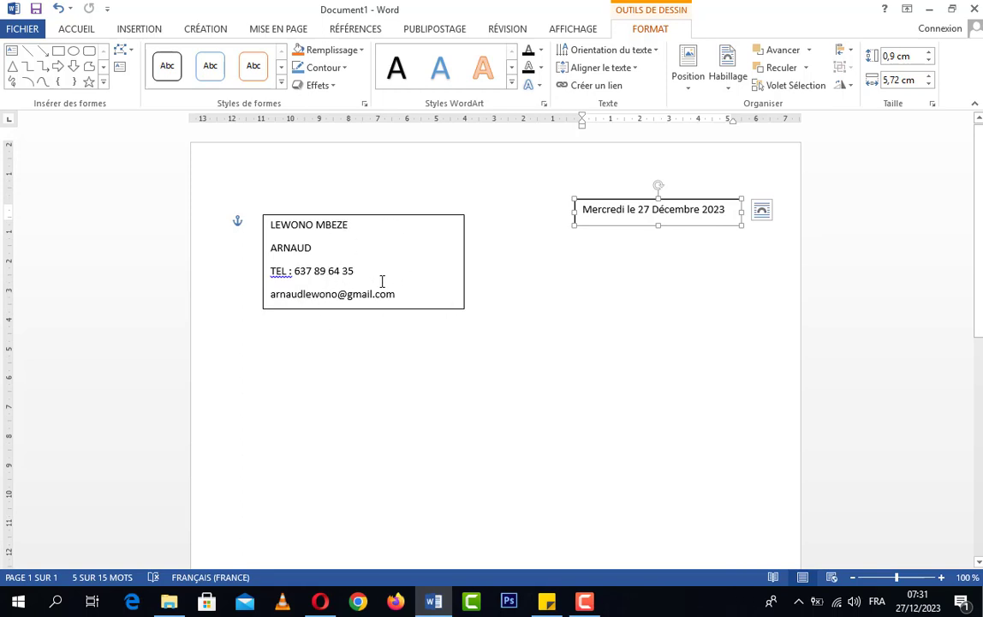
{"action": "left_click", "coordinate": [399, 307]}
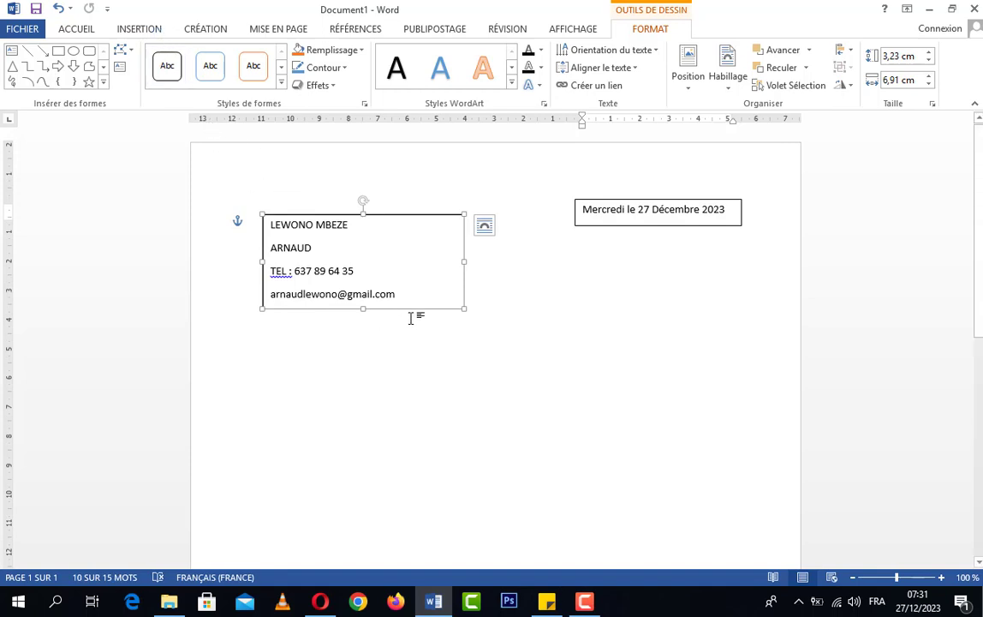
Step: Draw a new text box on the right below the date
{"action": "left_click", "coordinate": [127, 30]}
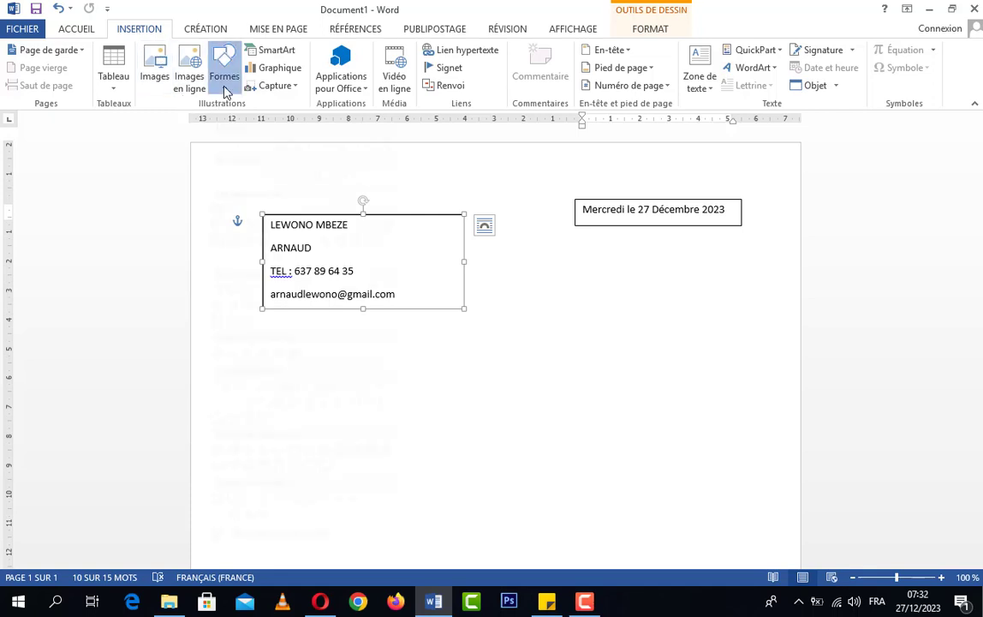
{"action": "left_click", "coordinate": [223, 80]}
{"action": "left_click", "coordinate": [216, 122]}
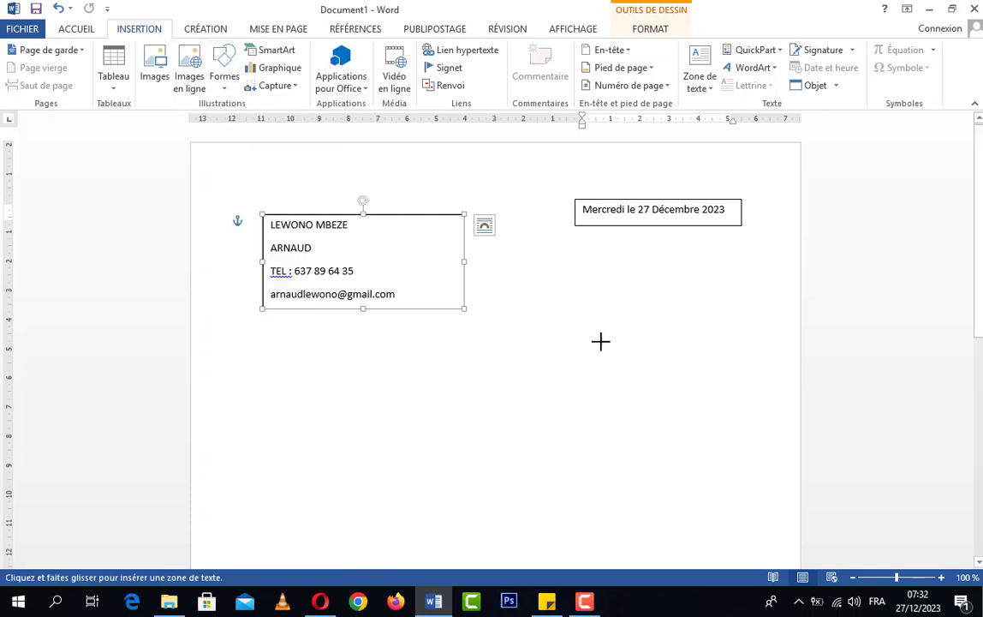
{"action": "left_click_drag", "start_coordinate": [572, 331], "coordinate": [757, 454]}
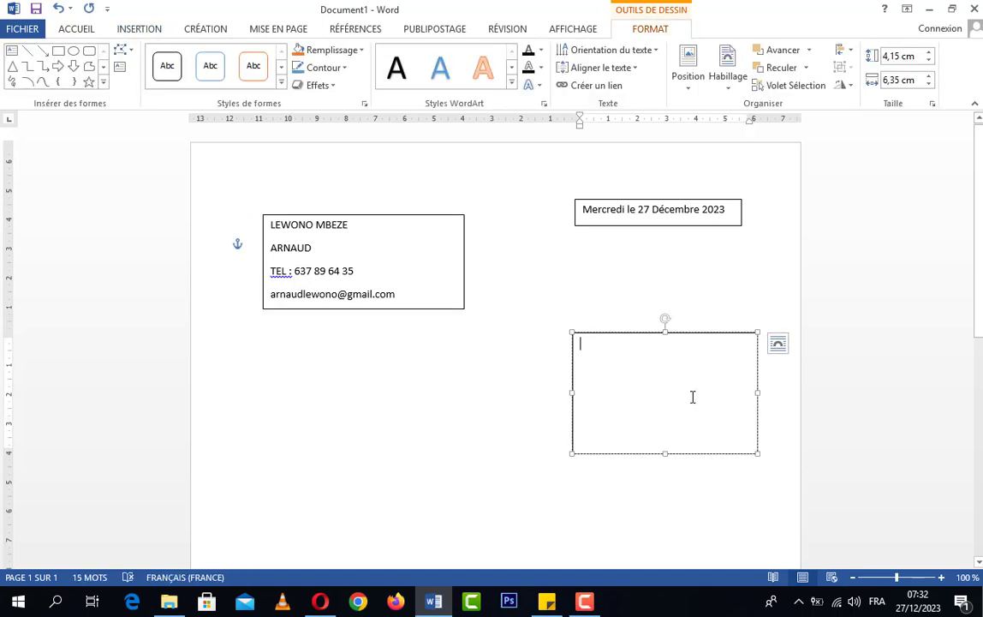
Step: Type the recipient lines 'A MONSIEUR LE DIRECTEUR GENERAL' and 'DE L'ENTREPRISE ASSNET' in the box
{"action": "type", "text": "A "}
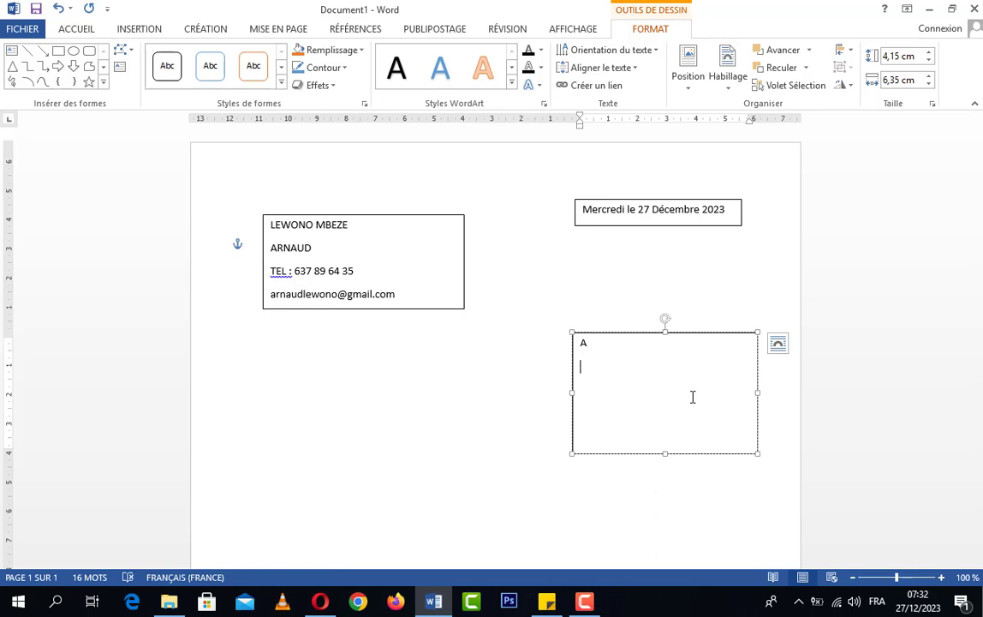
{"action": "type", "text": "MONSIEUR"}
{"action": "type", "text": "LE D"}
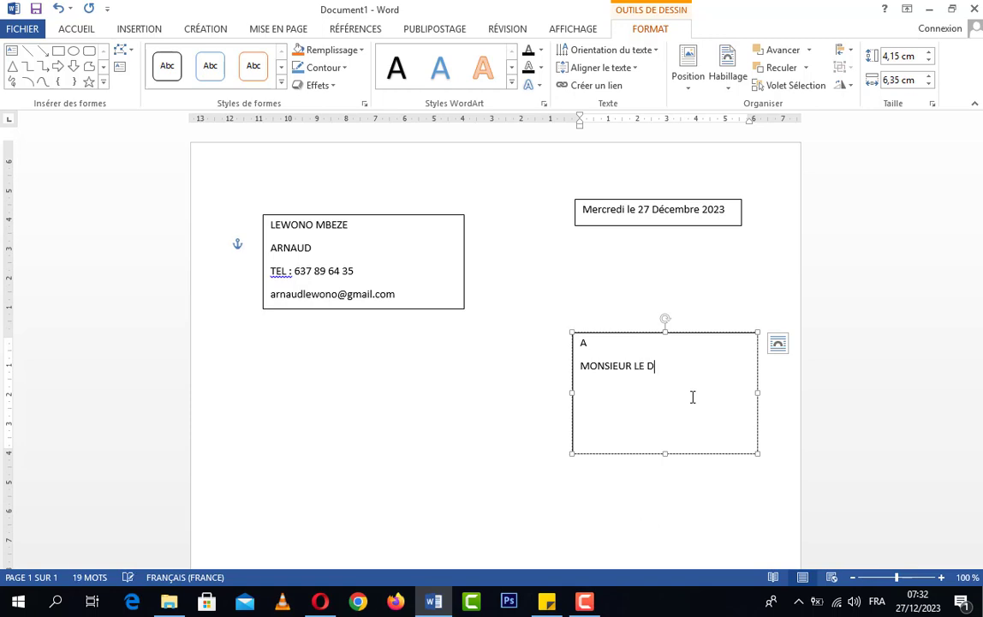
{"action": "type", "text": "IRECTEUR GENER"}
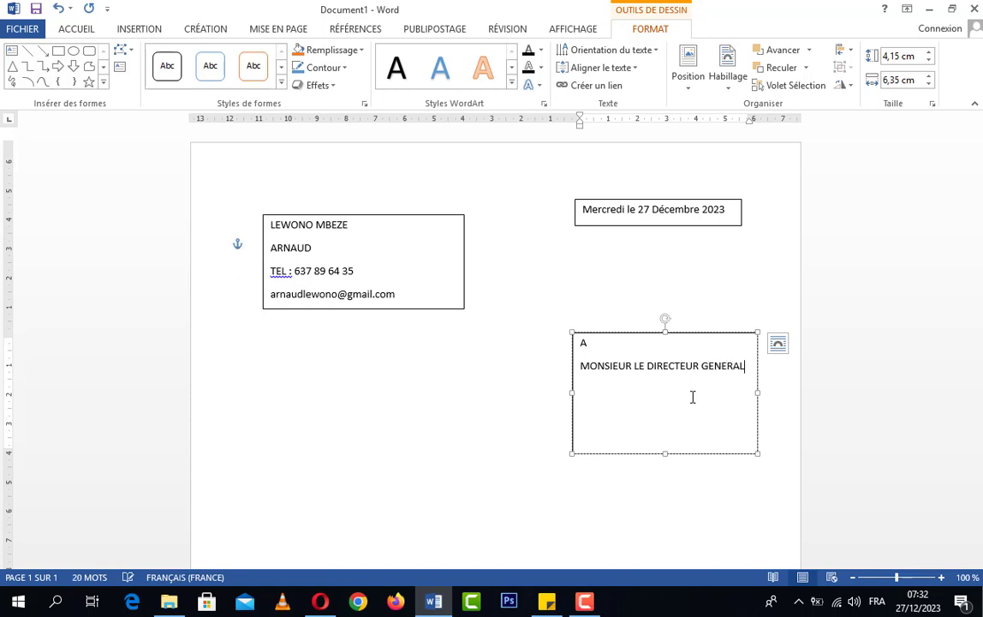
{"action": "type", "text": "AL"}
{"action": "key", "text": "Return"}
{"action": "type", "text": "DE "}
{"action": "type", "text": "L'ENTREPR"}
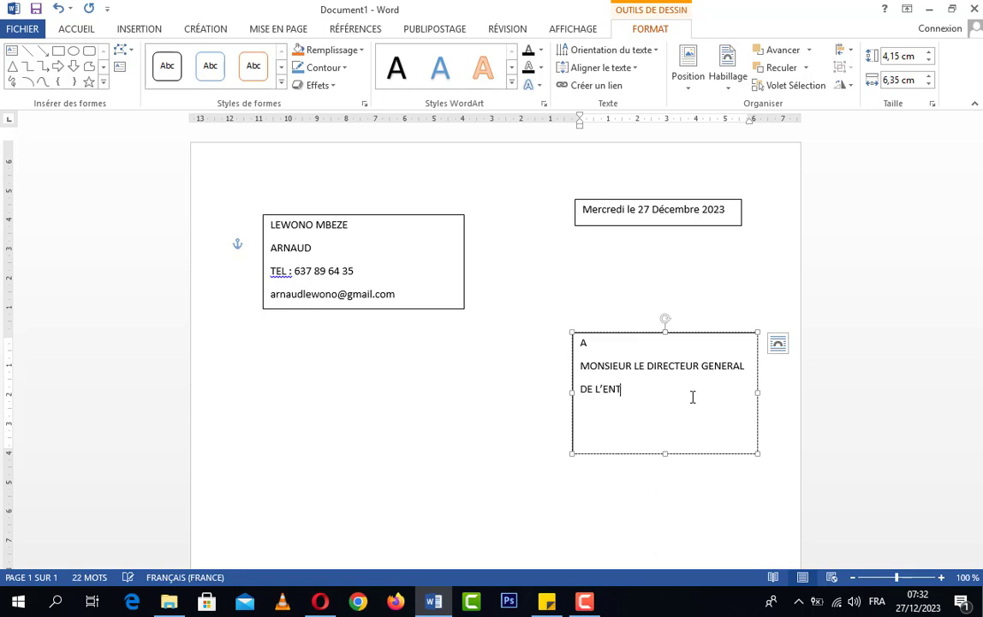
{"action": "type", "text": "ISE ASSNEC"}
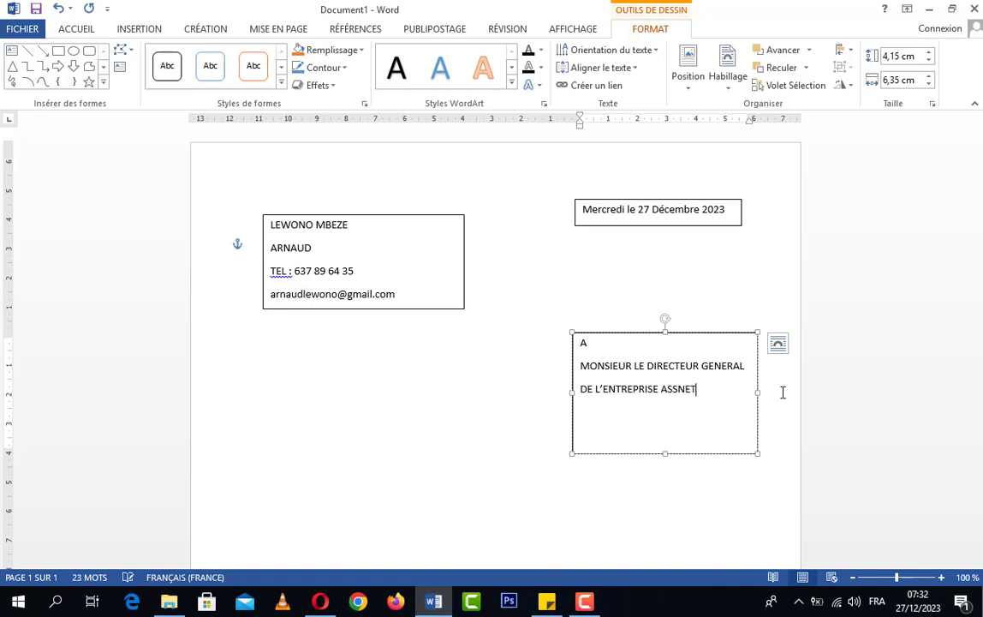
{"action": "key", "text": "ctrl+a"}
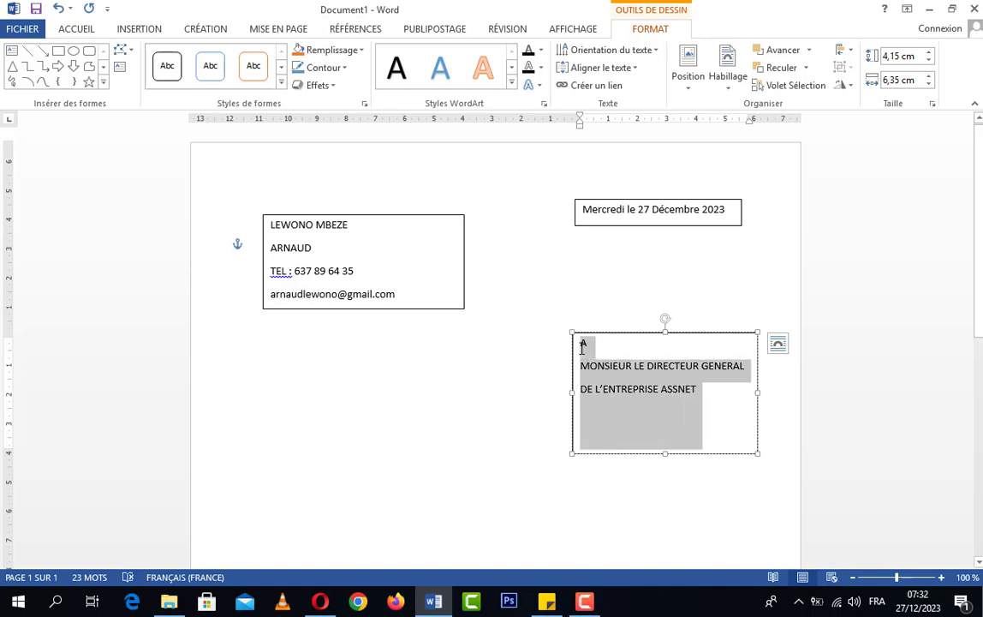
Step: Centre the three recipient lines and drag the box's bottom up to fit them
{"action": "left_click", "coordinate": [79, 28]}
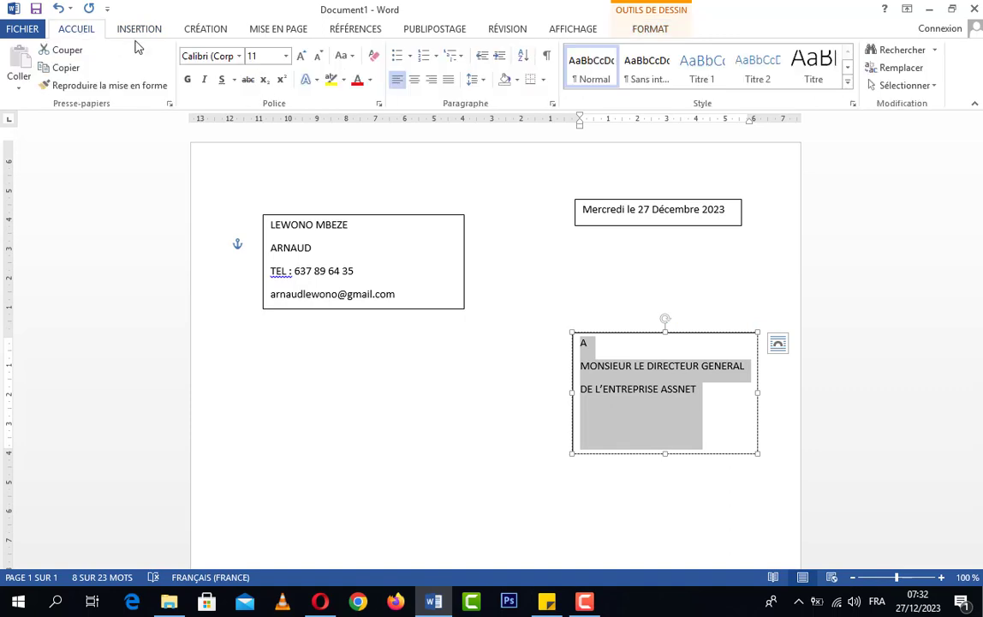
{"action": "left_click", "coordinate": [414, 78]}
{"action": "left_click_drag", "start_coordinate": [664, 454], "coordinate": [667, 404]}
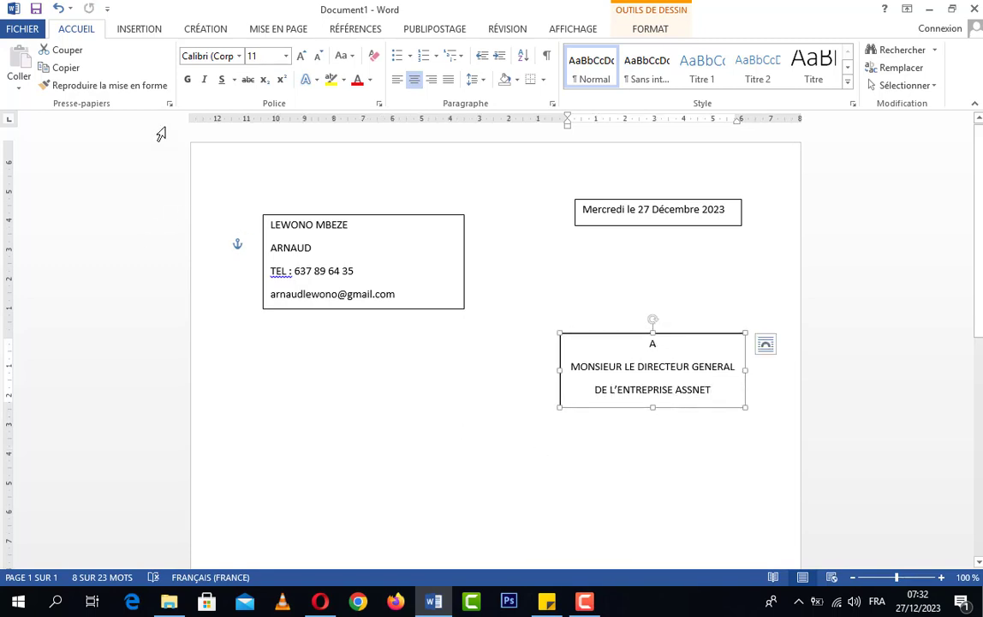
{"action": "left_click", "coordinate": [137, 29]}
{"action": "left_click", "coordinate": [224, 77]}
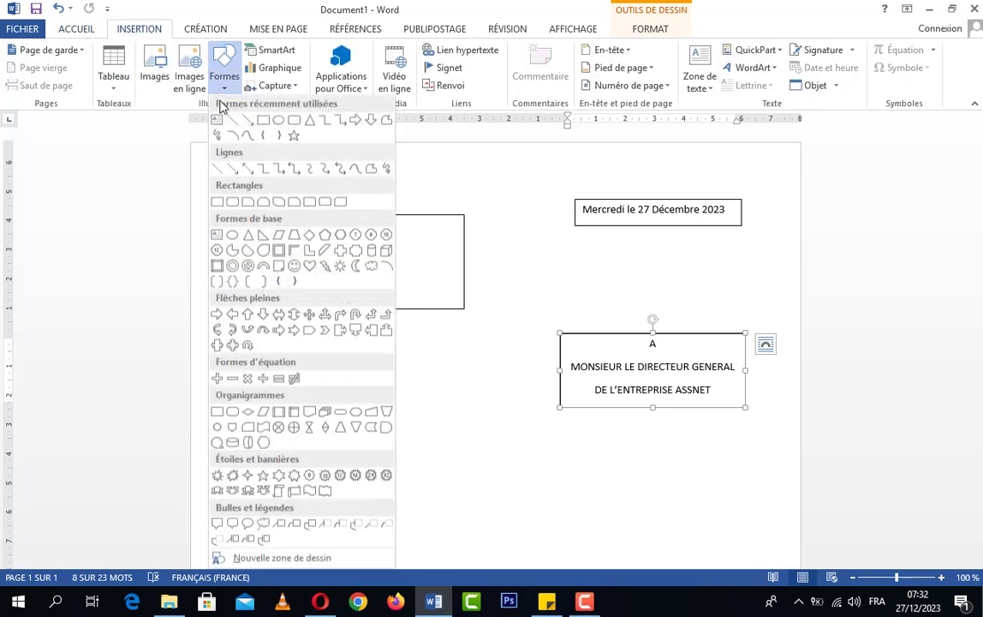
Step: Add a text box below the sender details reading 'Objet : Demande d'emploi', shrunk to 0.87 × 5.45 cm
{"action": "left_click", "coordinate": [218, 120]}
{"action": "scroll", "coordinate": [351, 402], "scroll_direction": "down", "scroll_amount": 3}
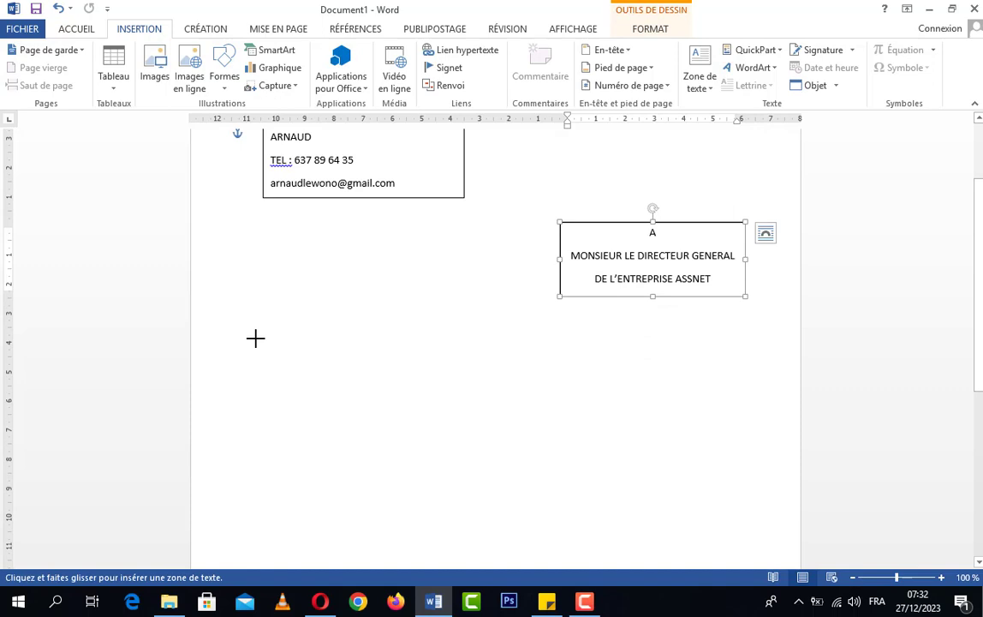
{"action": "left_click_drag", "start_coordinate": [255, 332], "coordinate": [507, 370]}
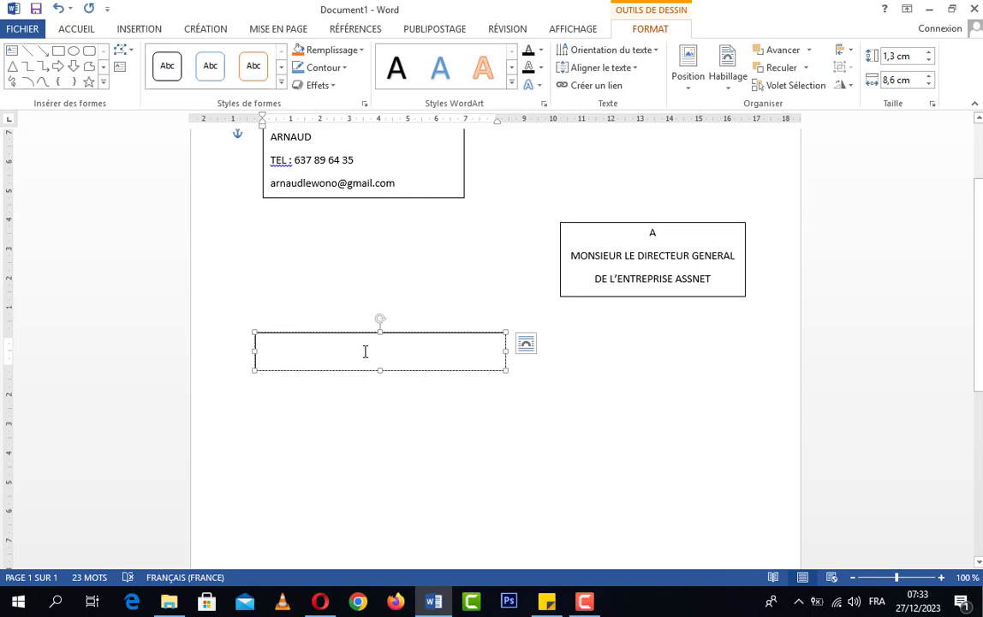
{"action": "type", "text": "objet :"}
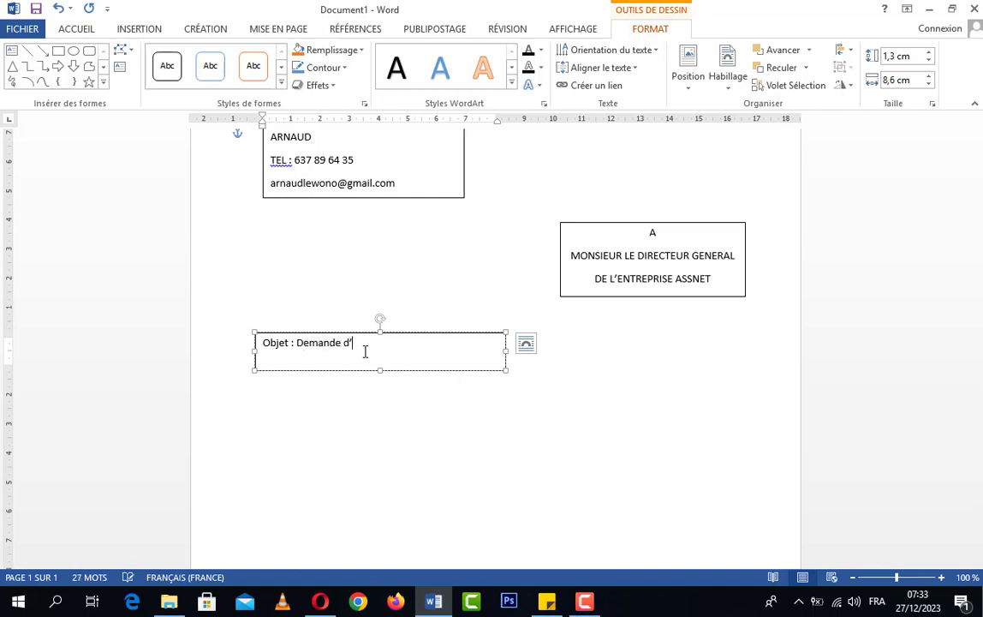
{"action": "type", "text": "Demande d'emploi"}
{"action": "left_click_drag", "start_coordinate": [505, 370], "coordinate": [411, 358]}
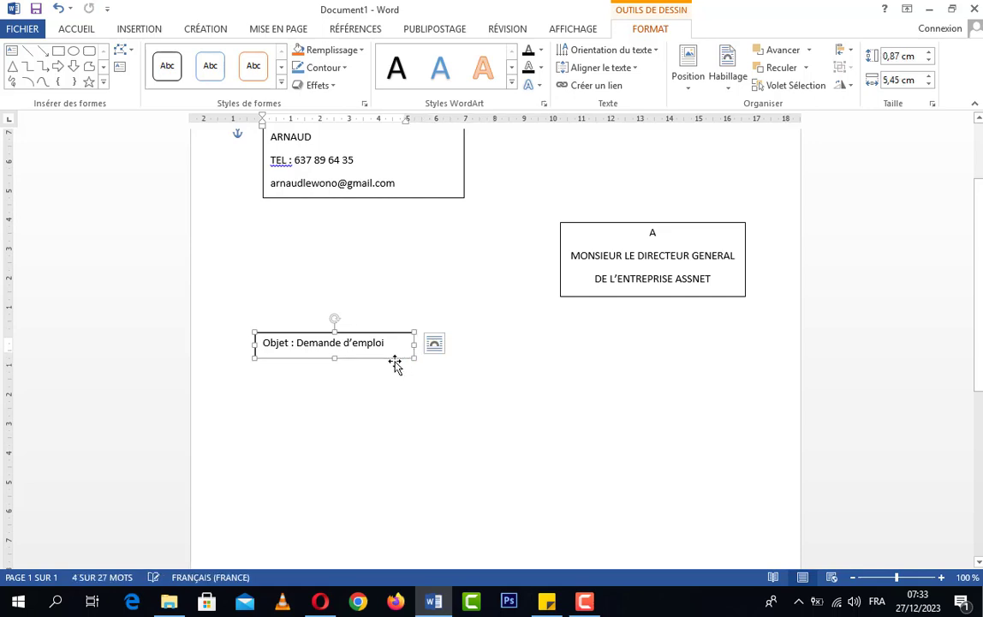
Step: Shift the subject box right until its left edge lines up with the sender box
{"action": "right_click", "coordinate": [394, 353]}
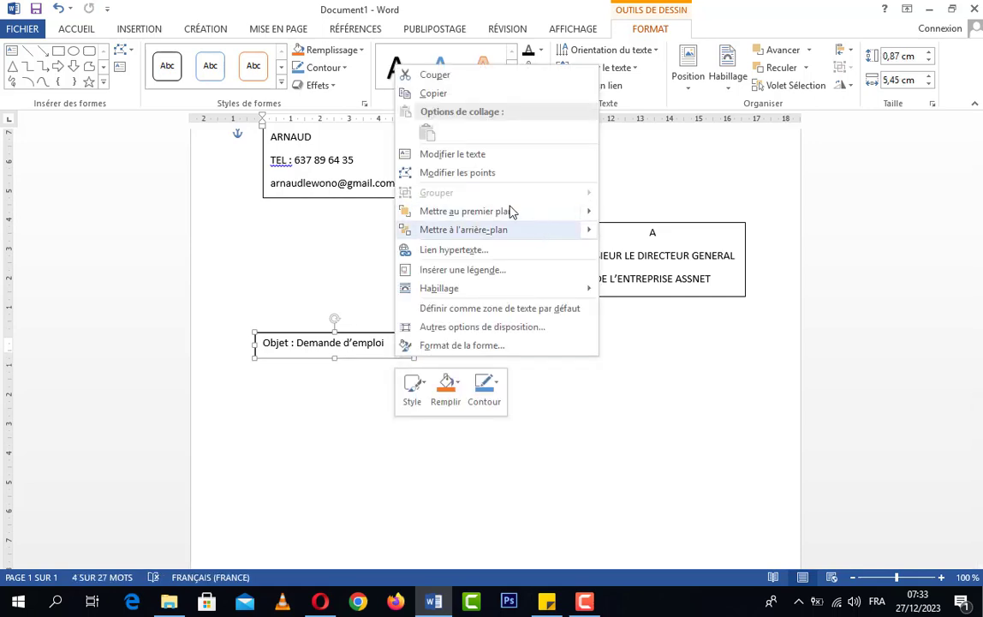
{"action": "key", "text": "Escape"}
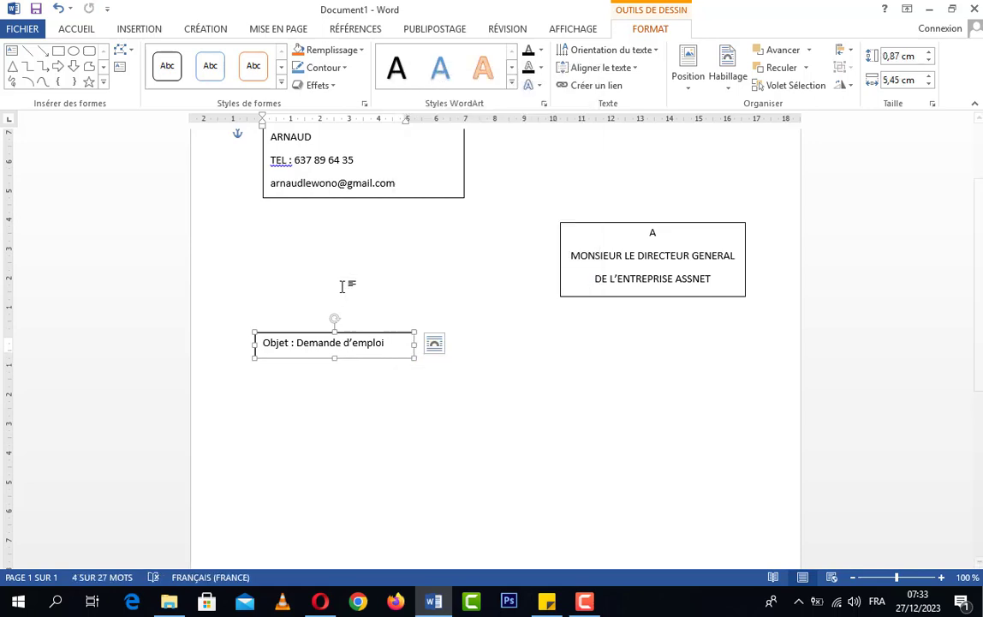
{"action": "left_click", "coordinate": [385, 280]}
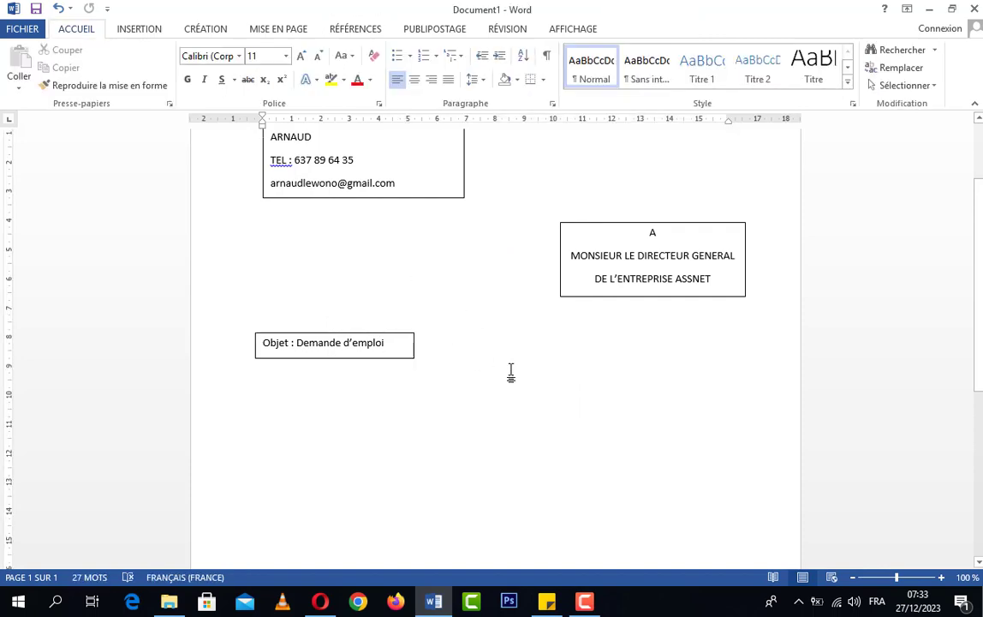
{"action": "scroll", "coordinate": [512, 374], "scroll_direction": "up", "scroll_amount": 1}
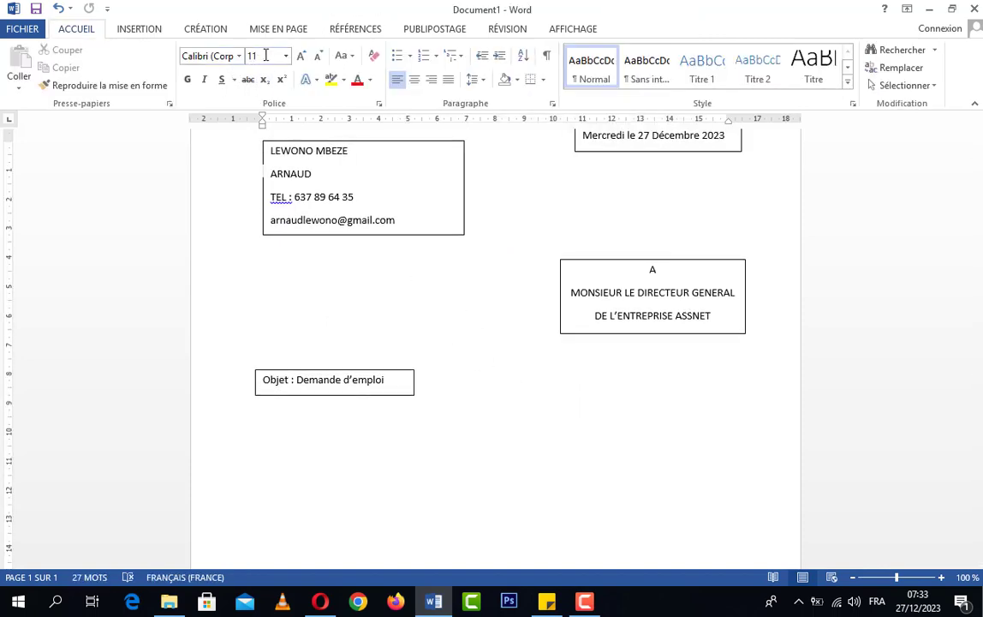
{"action": "scroll", "coordinate": [434, 374], "scroll_direction": "up", "scroll_amount": 2}
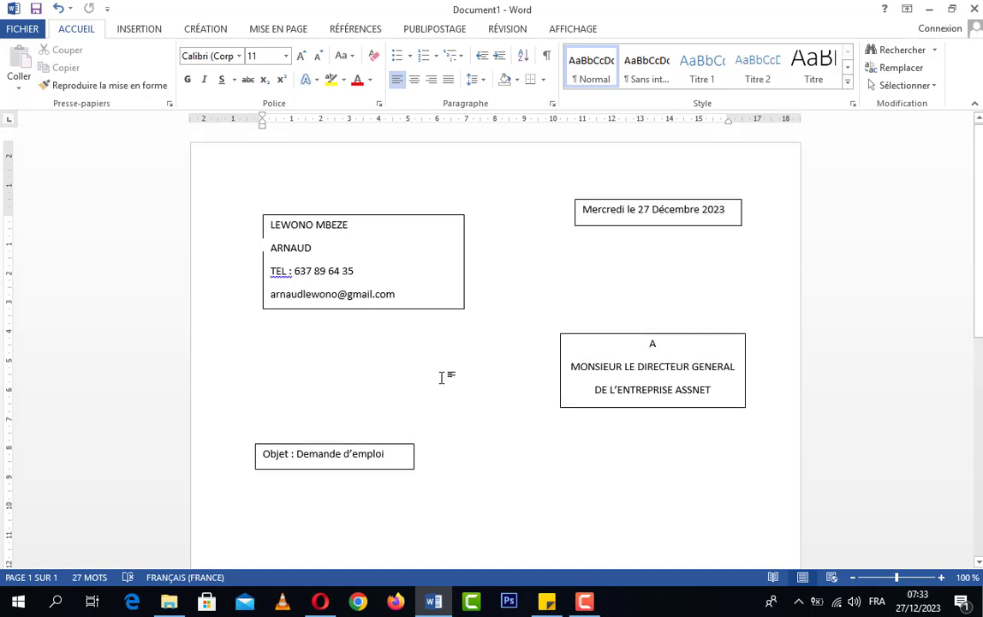
{"action": "scroll", "coordinate": [446, 380], "scroll_direction": "down", "scroll_amount": 2}
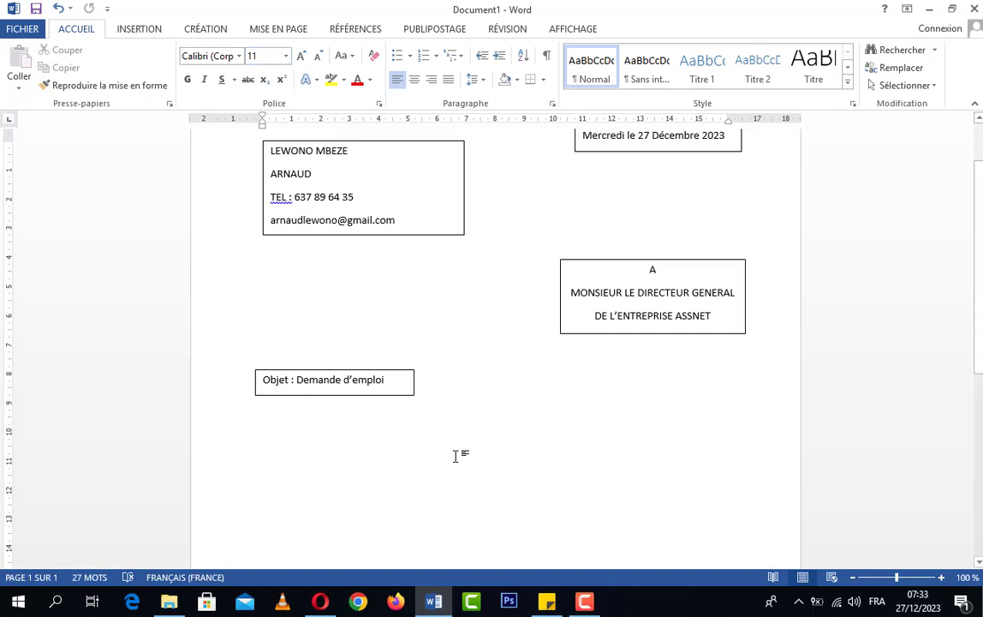
{"action": "scroll", "coordinate": [456, 455], "scroll_direction": "down", "scroll_amount": 1}
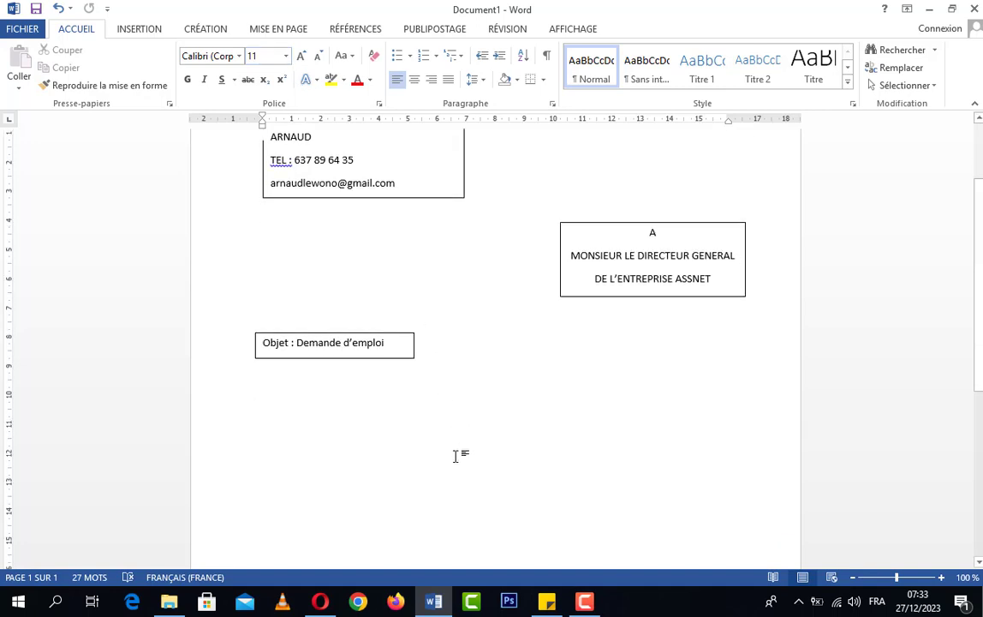
{"action": "left_click", "coordinate": [264, 386]}
{"action": "left_click_drag", "start_coordinate": [324, 357], "coordinate": [332, 358]}
Step: Select the word Objet, then put the cursor on the empty line below the subject box
{"action": "left_click", "coordinate": [263, 395]}
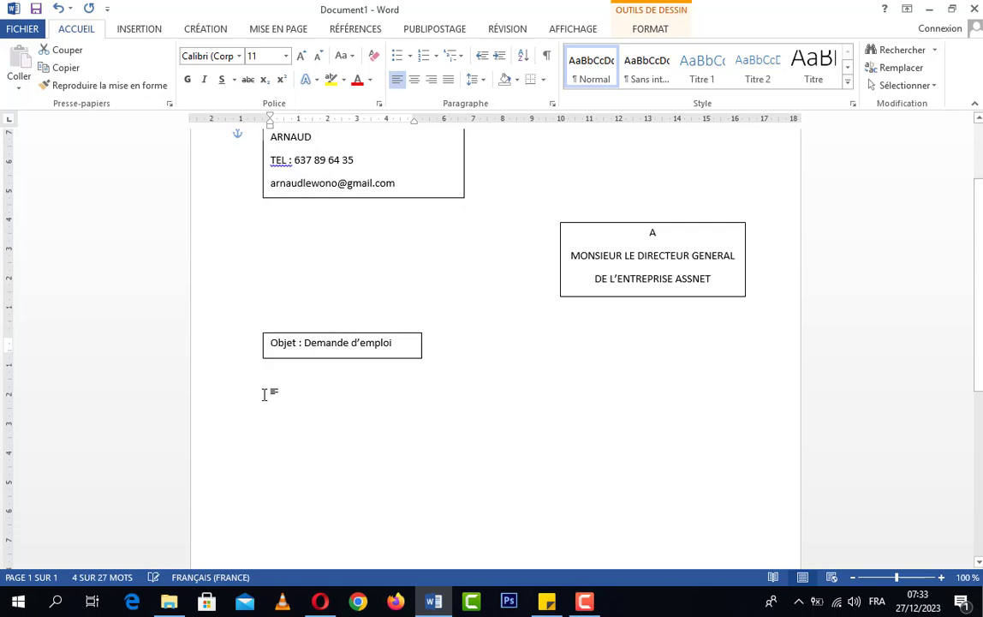
{"action": "scroll", "coordinate": [422, 384], "scroll_direction": "up", "scroll_amount": 3}
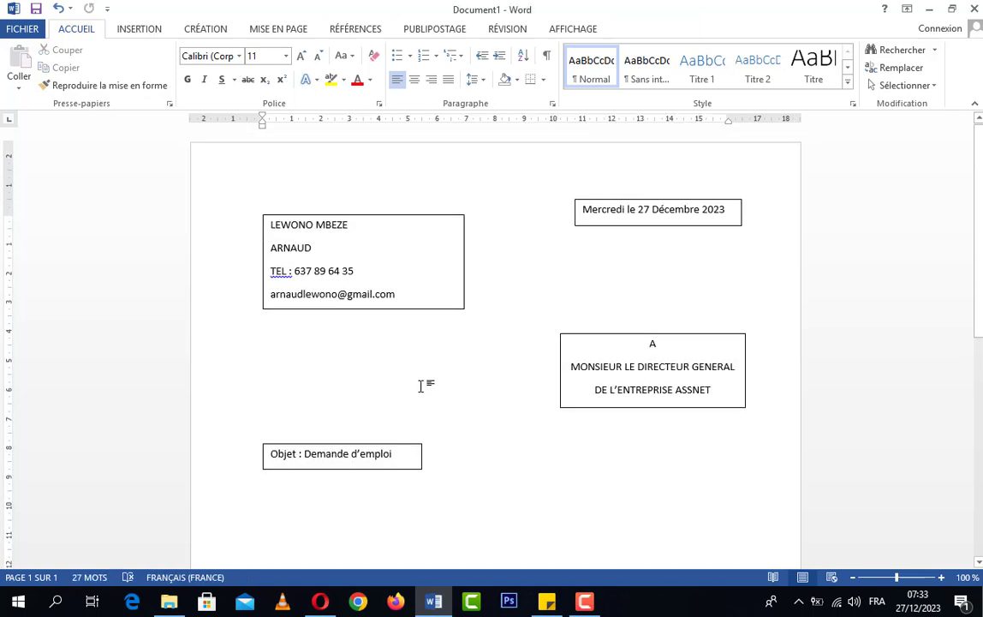
{"action": "scroll", "coordinate": [417, 403], "scroll_direction": "down", "scroll_amount": 4}
{"action": "scroll", "coordinate": [267, 366], "scroll_direction": "up", "scroll_amount": 1}
{"action": "double_click", "coordinate": [267, 363]}
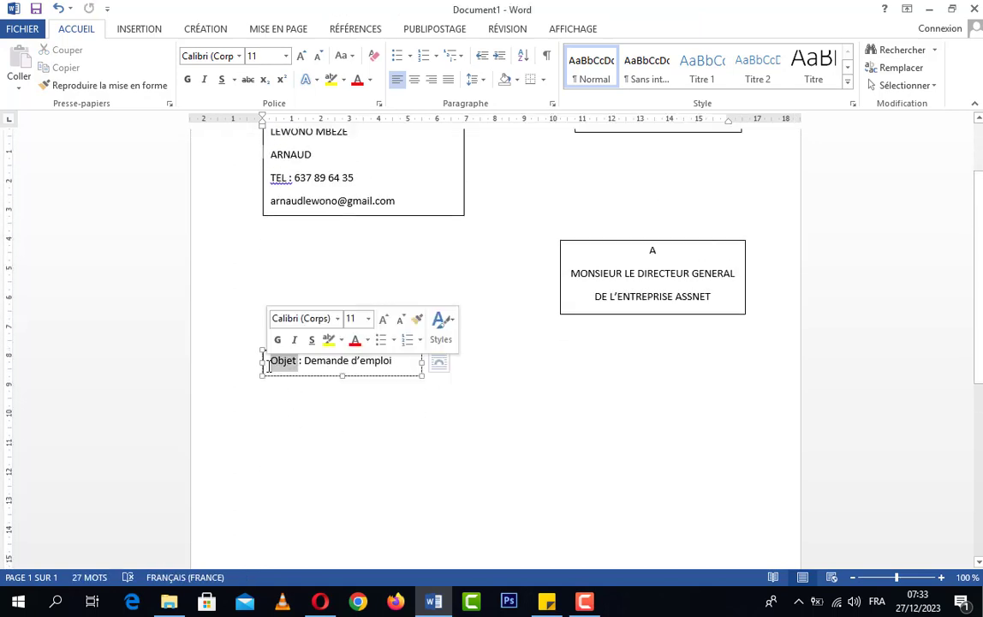
{"action": "left_click", "coordinate": [266, 428]}
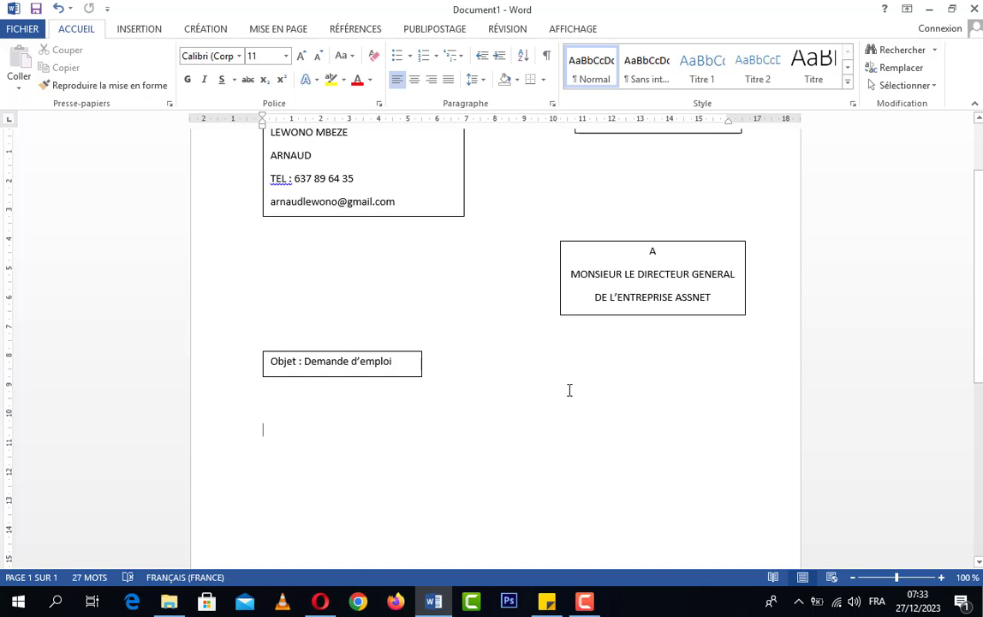
Step: Type 'Monsieur le Directeur Général,' indented by two tabs, and start a new line below it
{"action": "key", "text": "Tab"}
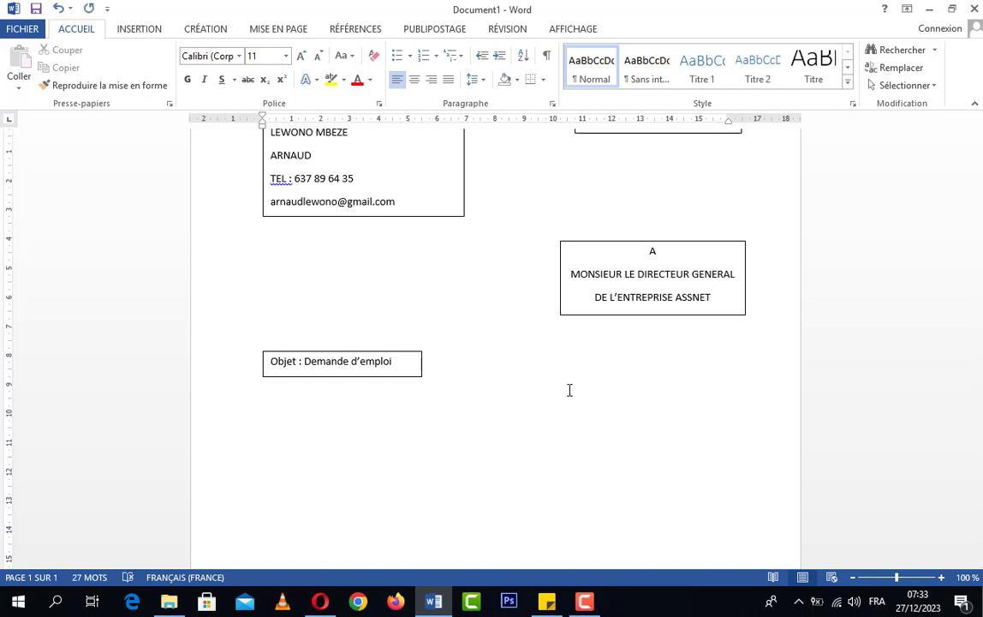
{"action": "key", "text": "Tab"}
{"action": "type", "text": "A"}
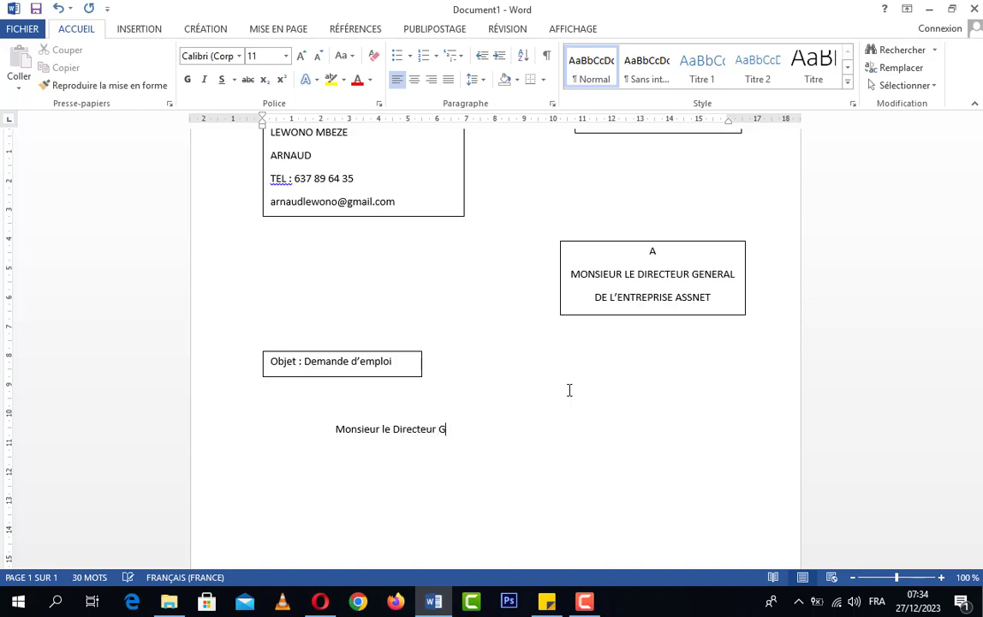
{"action": "type", "text": "énéral,"}
{"action": "key", "text": "Return"}
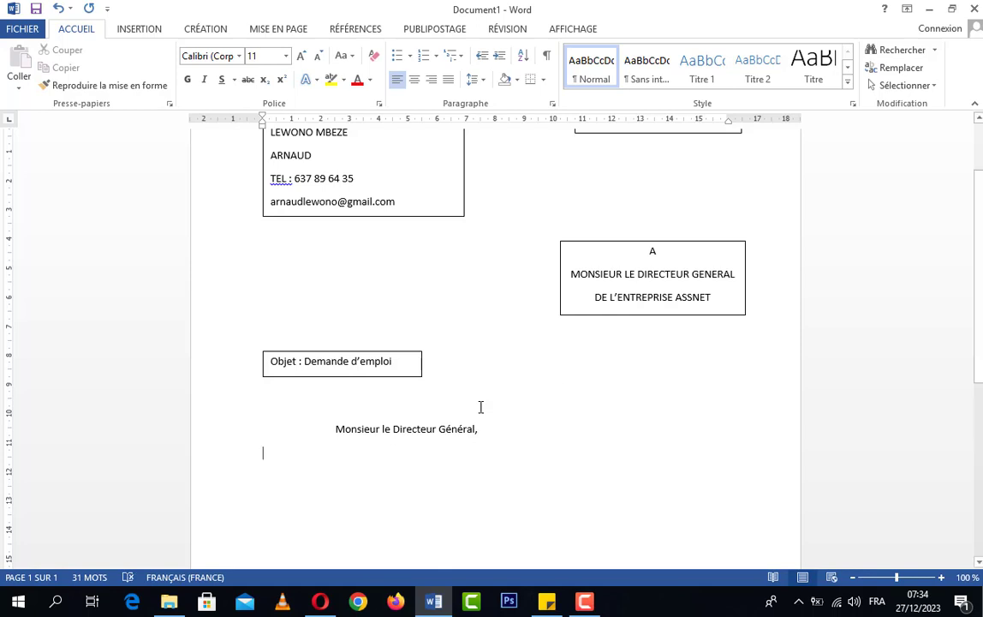
{"action": "scroll", "coordinate": [694, 439], "scroll_direction": "down", "scroll_amount": 5}
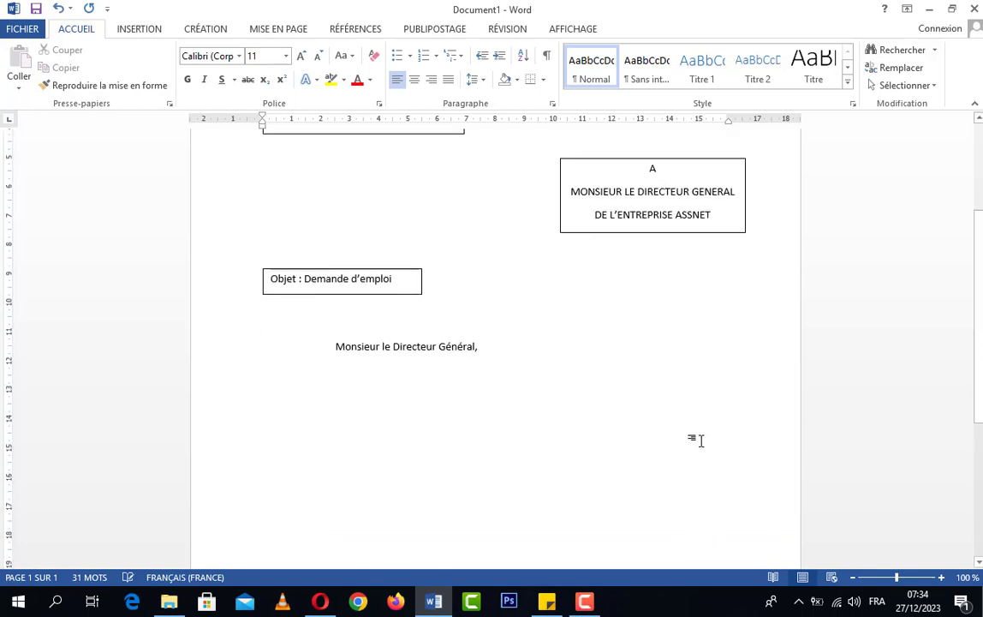
{"action": "scroll", "coordinate": [680, 438], "scroll_direction": "up", "scroll_amount": 5}
{"action": "scroll", "coordinate": [672, 446], "scroll_direction": "up", "scroll_amount": 2}
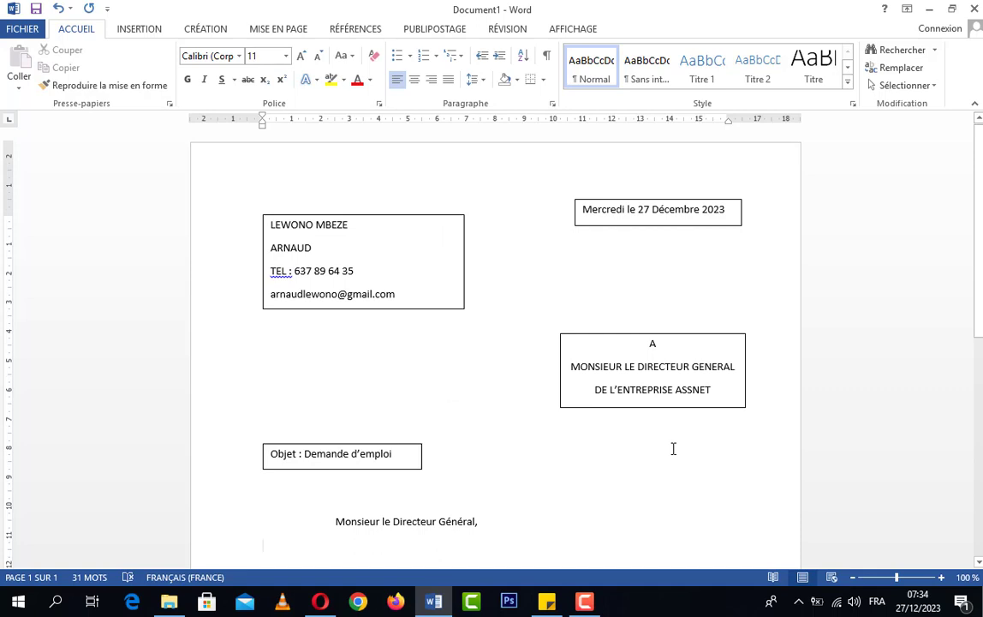
{"action": "left_click", "coordinate": [350, 307]}
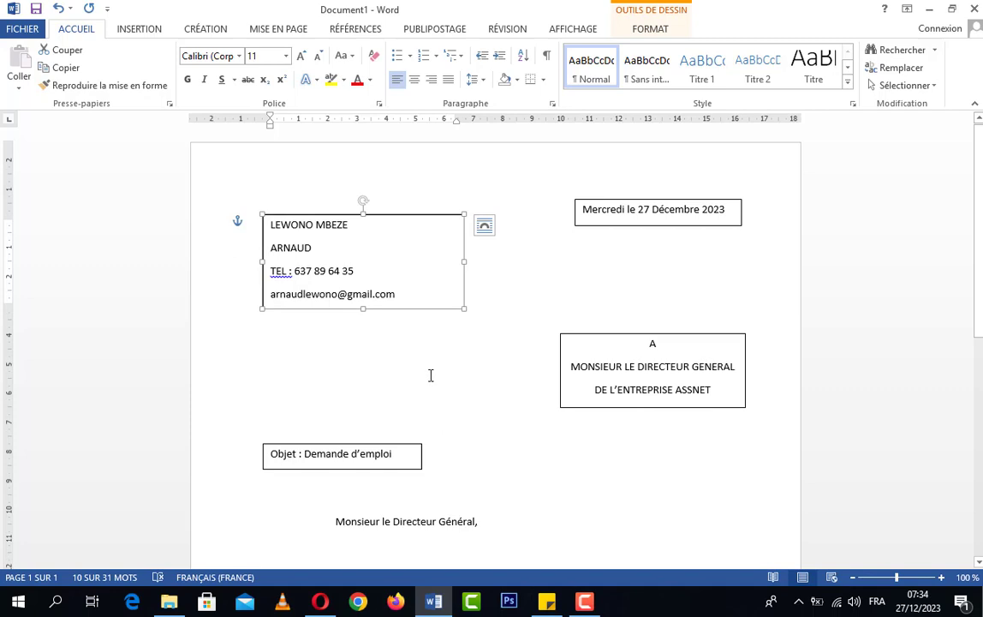
{"action": "left_click", "coordinate": [462, 489]}
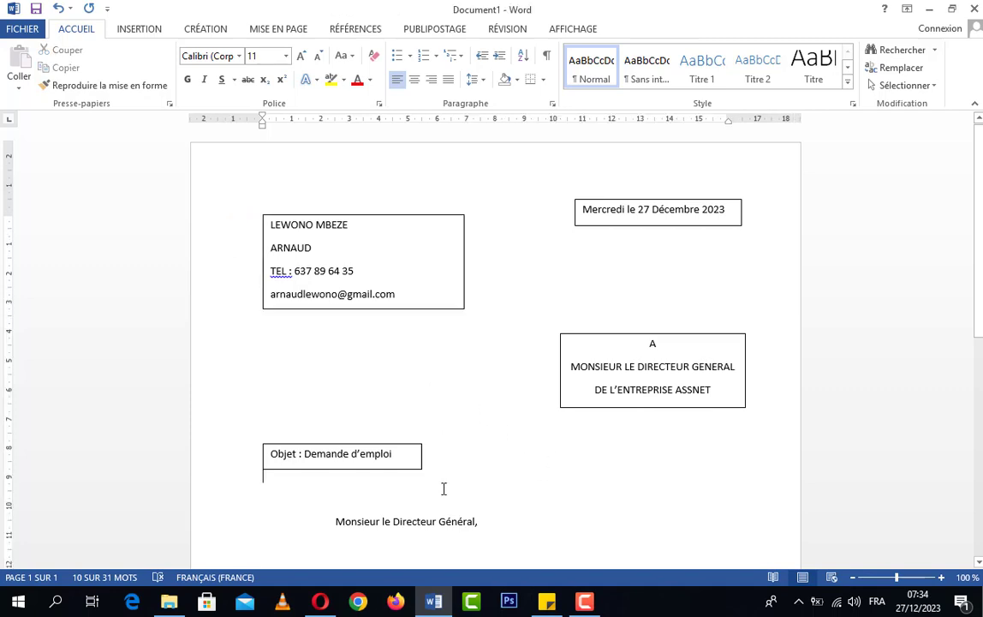
{"action": "left_click", "coordinate": [397, 308]}
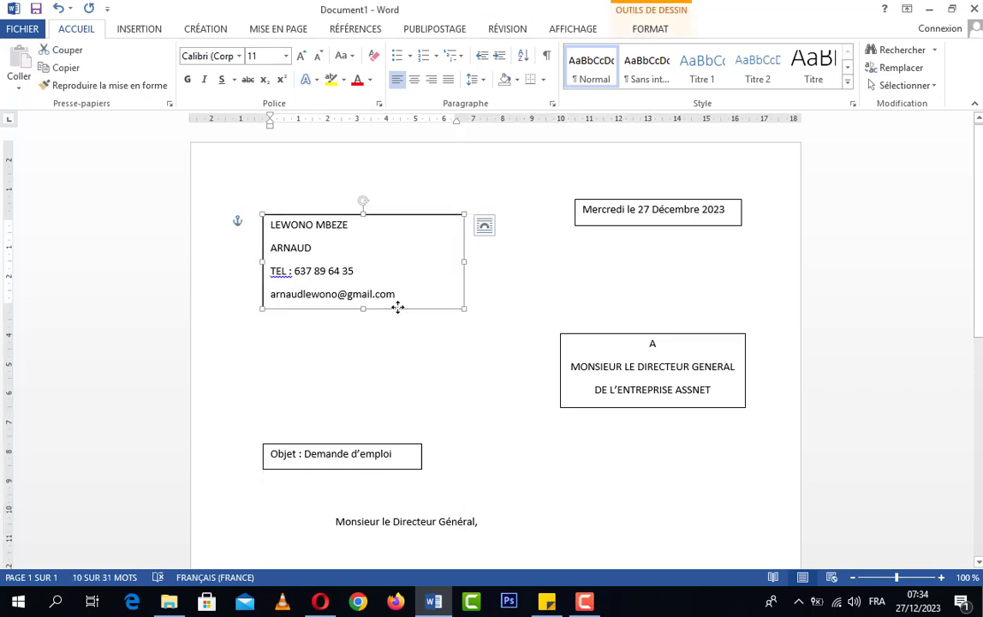
{"action": "left_click", "coordinate": [422, 361]}
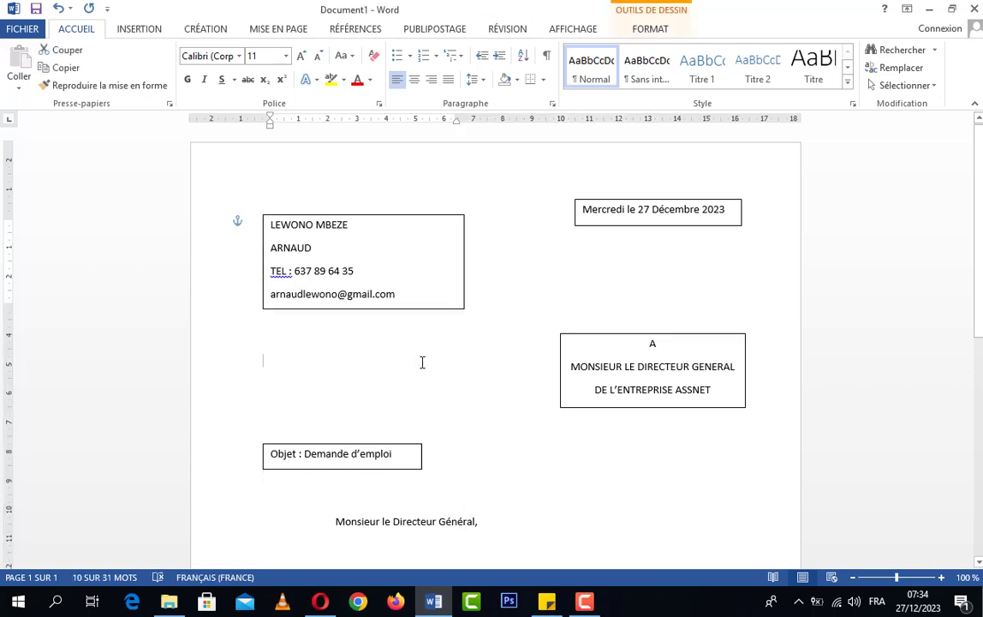
{"action": "left_click", "coordinate": [423, 309]}
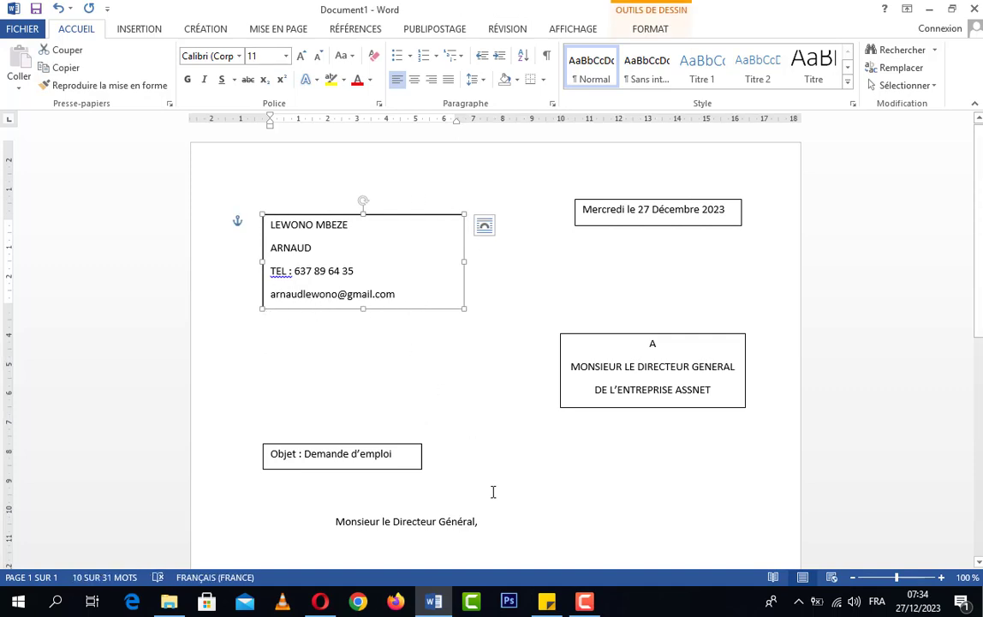
{"action": "scroll", "coordinate": [510, 476], "scroll_direction": "down", "scroll_amount": 2}
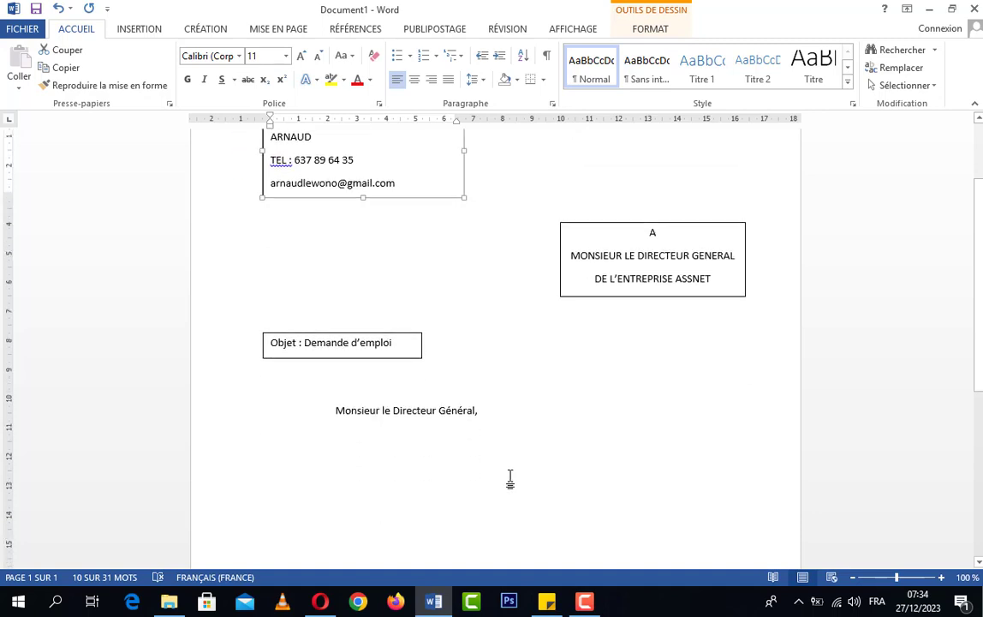
{"action": "left_click", "coordinate": [509, 476]}
{"action": "scroll", "coordinate": [464, 443], "scroll_direction": "up", "scroll_amount": 1}
{"action": "scroll", "coordinate": [462, 441], "scroll_direction": "up", "scroll_amount": 2}
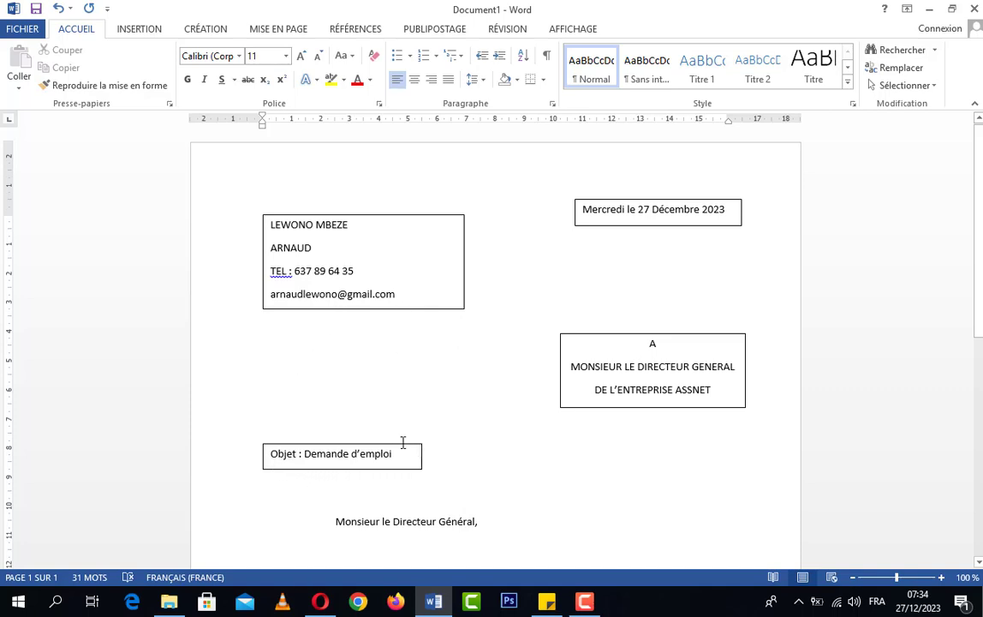
{"action": "left_click", "coordinate": [433, 309]}
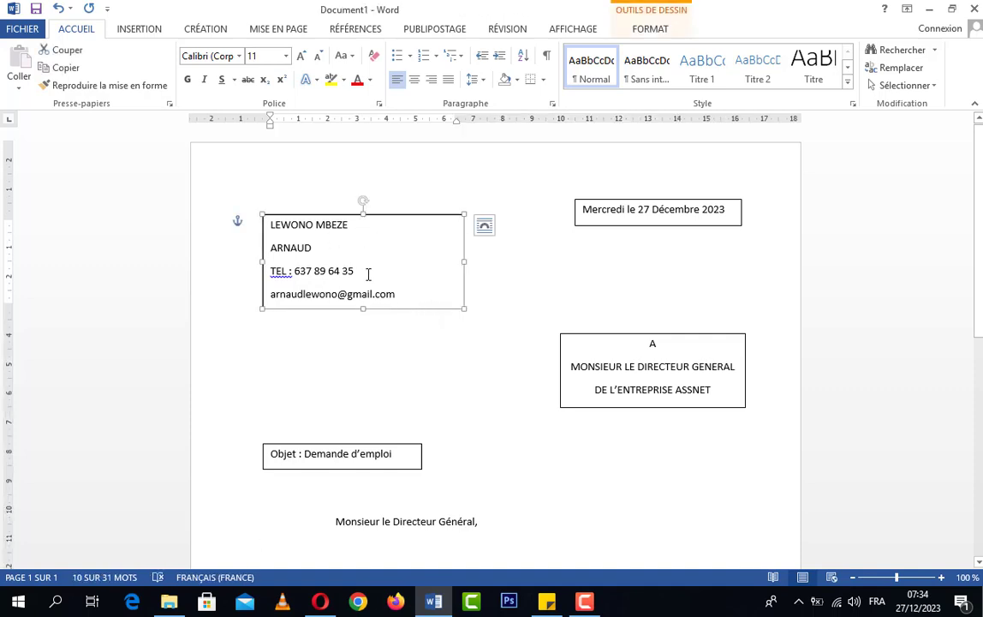
{"action": "left_click", "coordinate": [428, 336]}
{"action": "left_click", "coordinate": [426, 308]}
{"action": "left_click", "coordinate": [417, 274]}
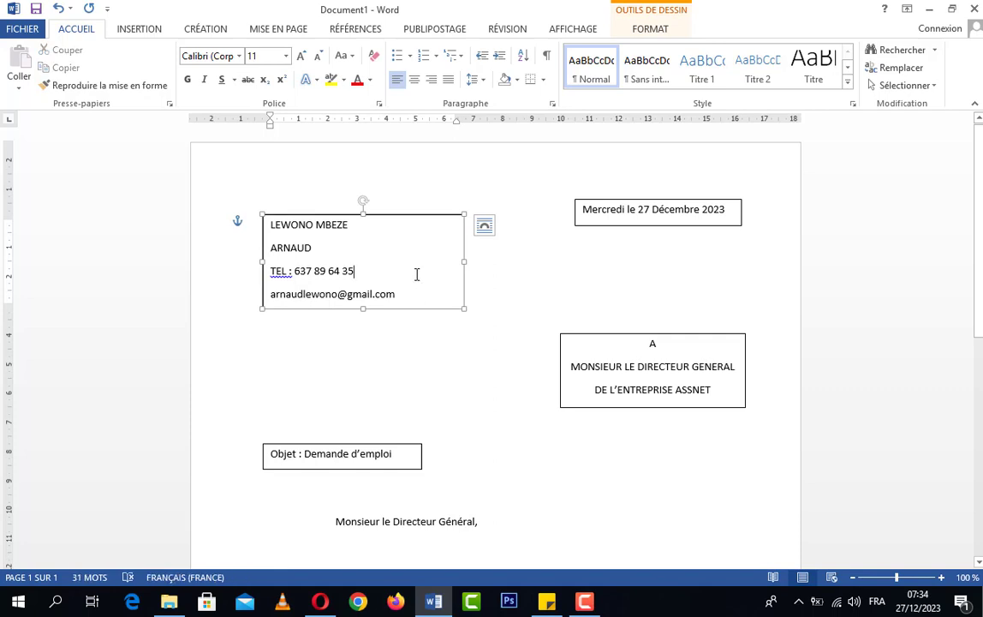
{"action": "left_click", "coordinate": [416, 309]}
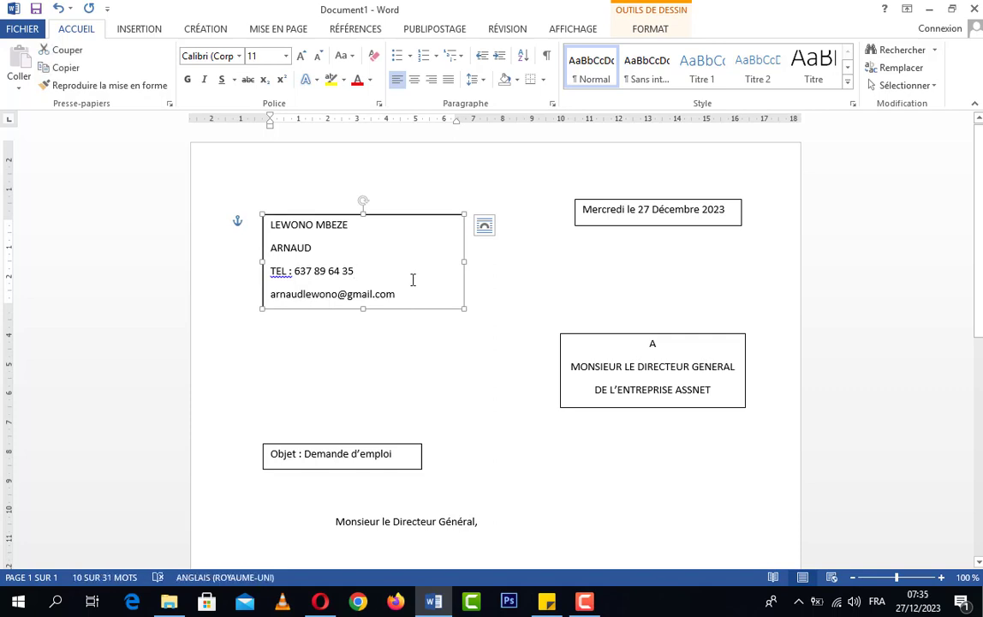
{"action": "left_click", "coordinate": [412, 280]}
{"action": "left_click", "coordinate": [445, 347]}
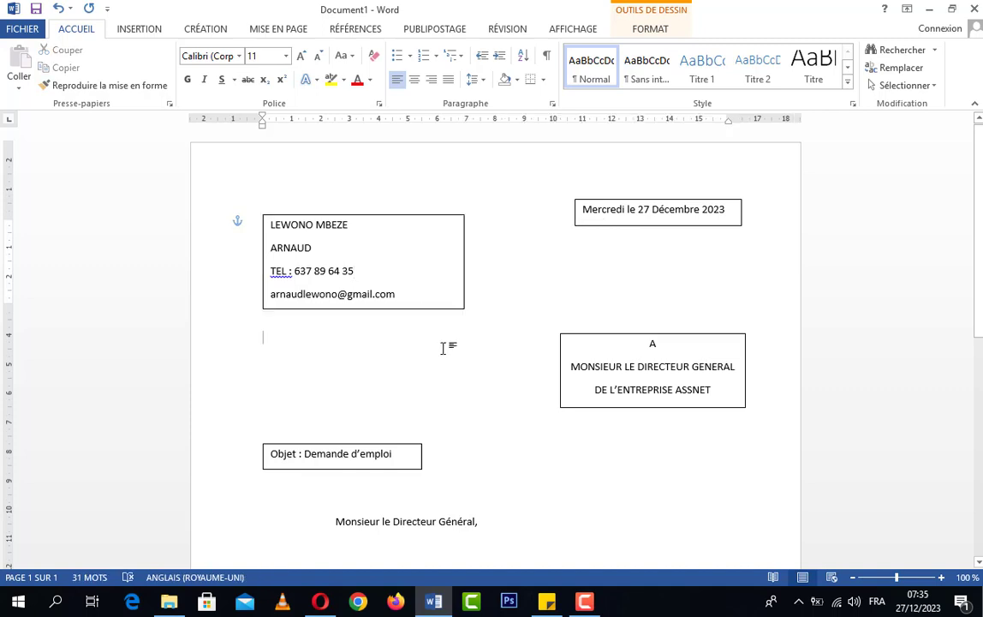
{"action": "left_click", "coordinate": [418, 309]}
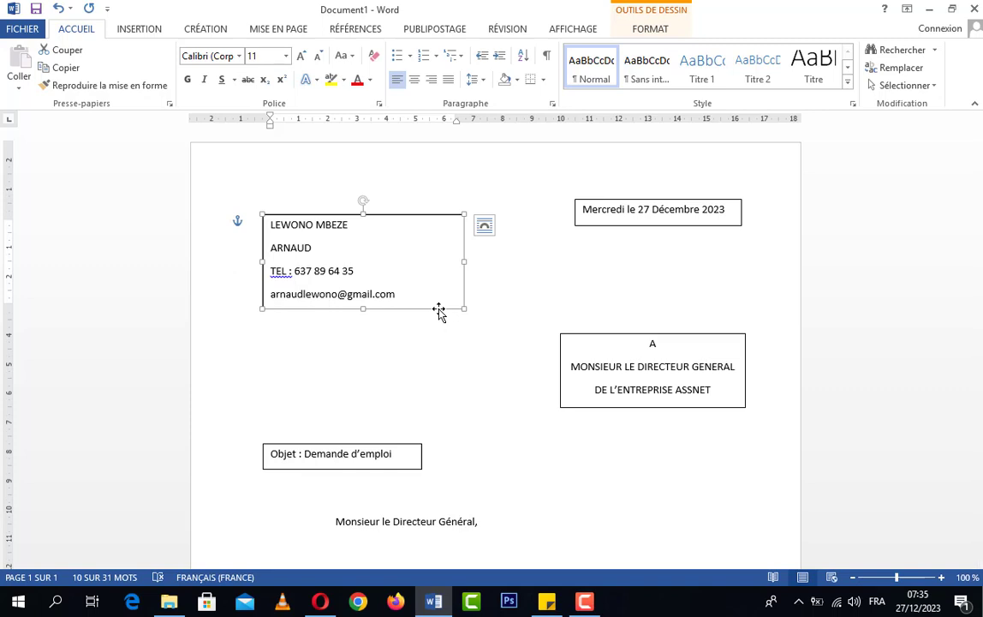
Step: Set the sender contact box's outline to Sans contour so it sits borderless
{"action": "right_click", "coordinate": [439, 309]}
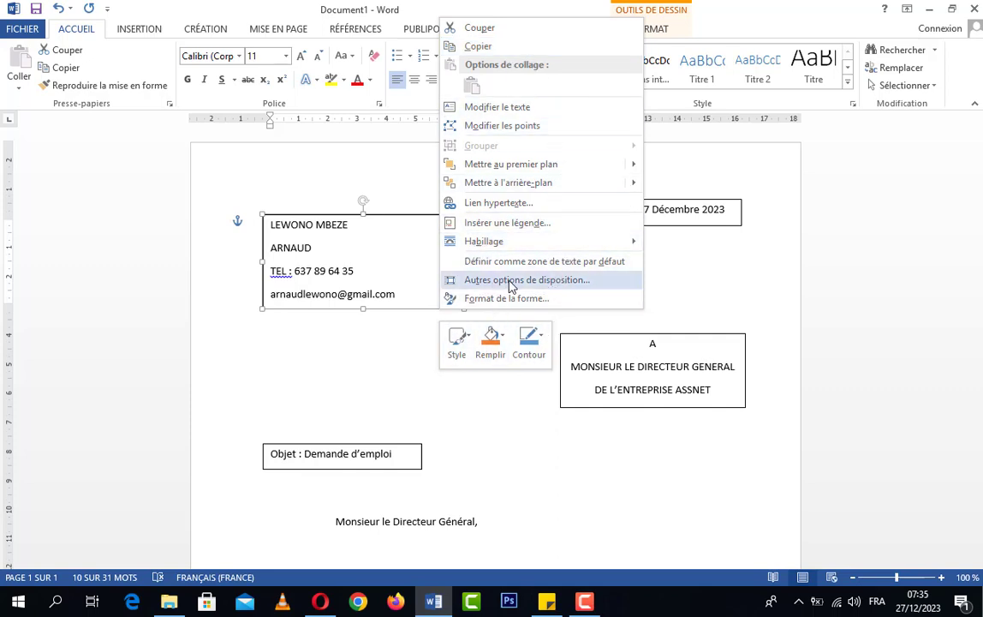
{"action": "left_click", "coordinate": [537, 347]}
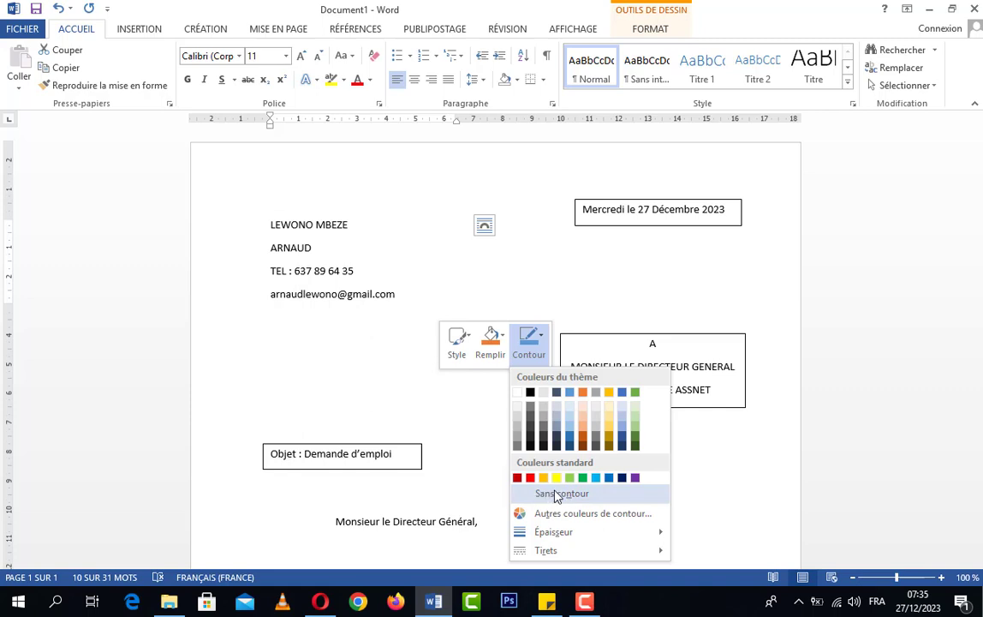
{"action": "left_click", "coordinate": [557, 495]}
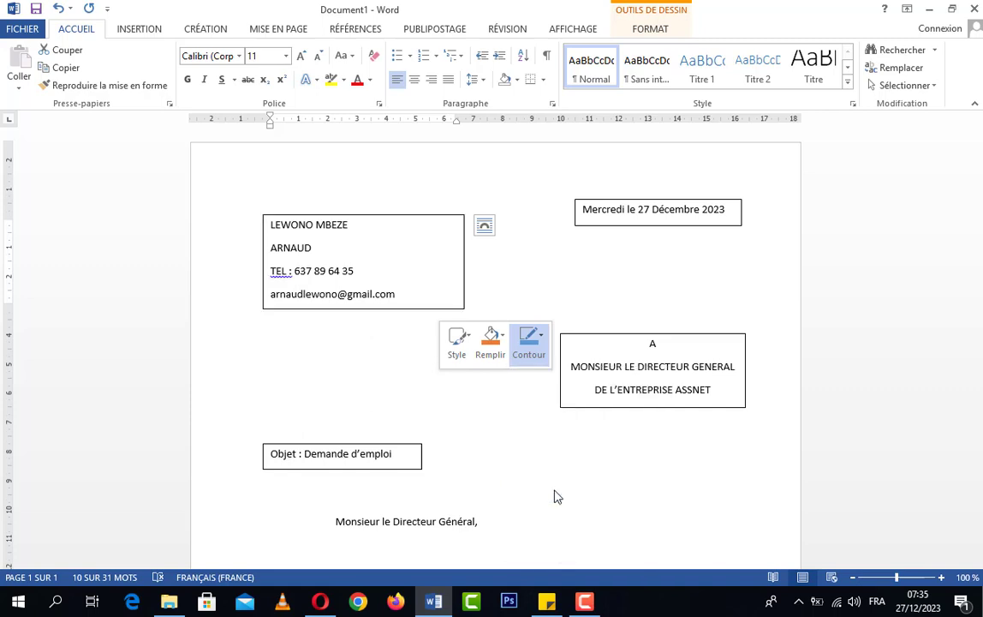
{"action": "left_click", "coordinate": [368, 358]}
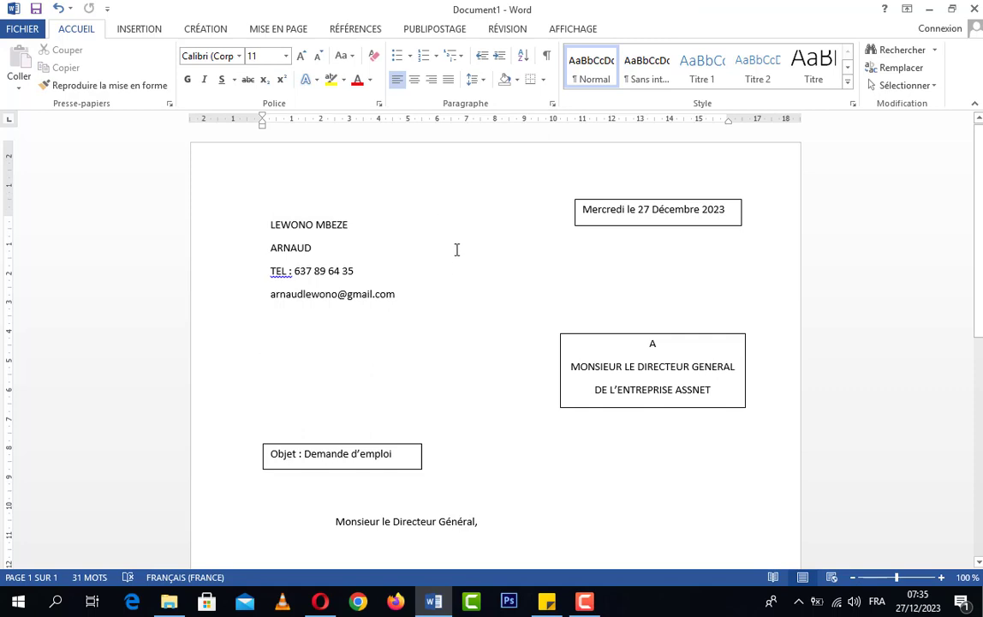
Step: In Format de la forme, set the date box's line colour to white
{"action": "left_click", "coordinate": [672, 226]}
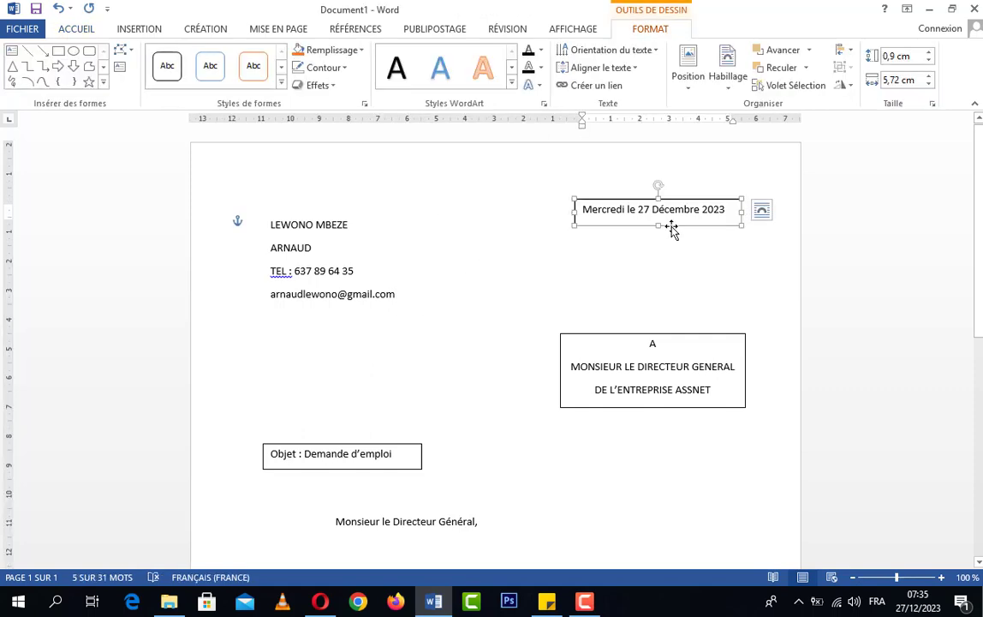
{"action": "right_click", "coordinate": [673, 227]}
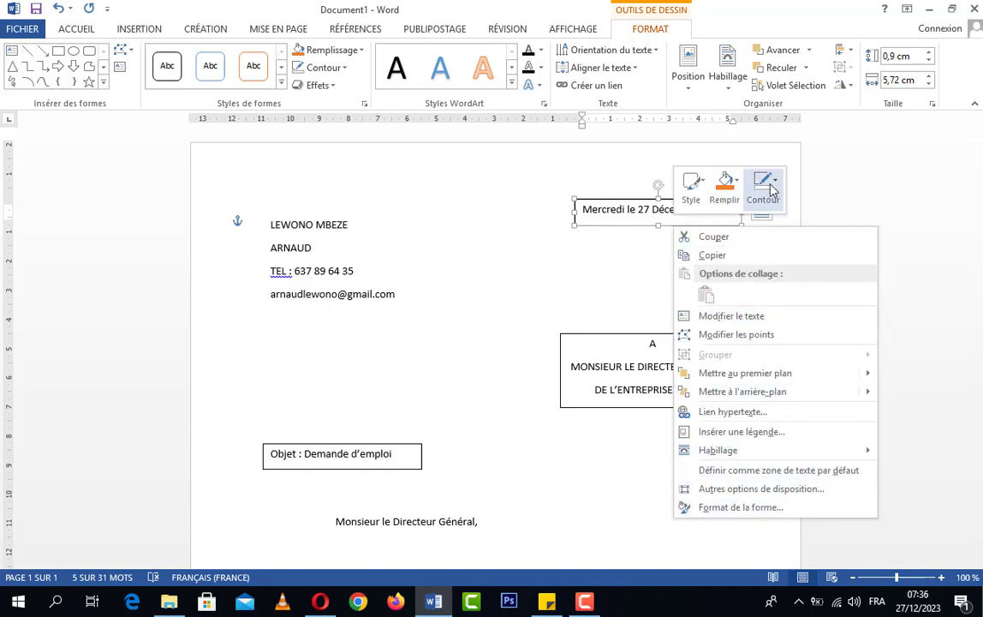
{"action": "left_click", "coordinate": [740, 507]}
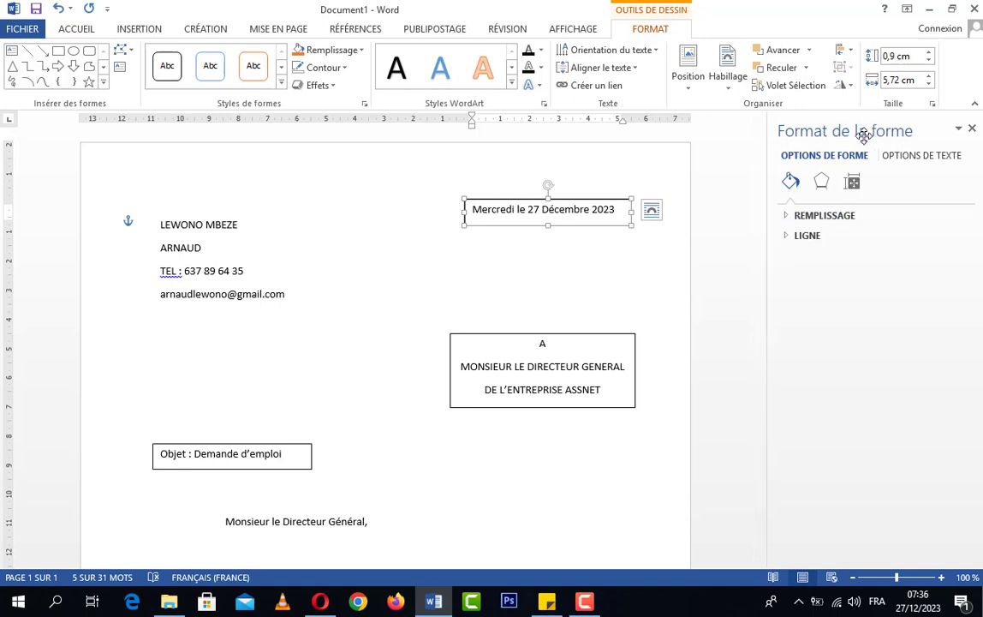
{"action": "left_click", "coordinate": [787, 236]}
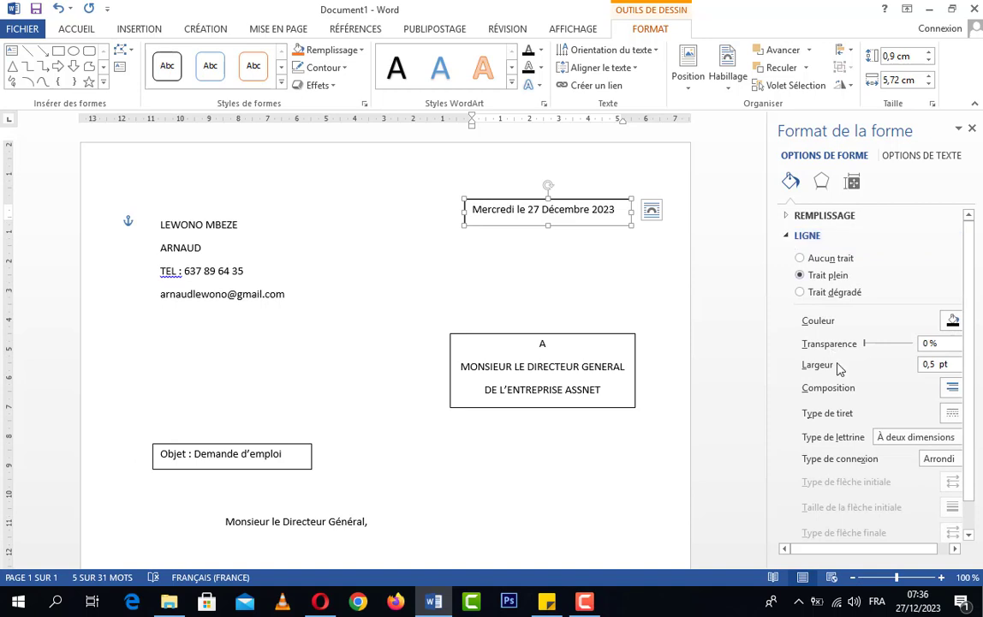
{"action": "left_click_drag", "start_coordinate": [877, 551], "coordinate": [886, 549]}
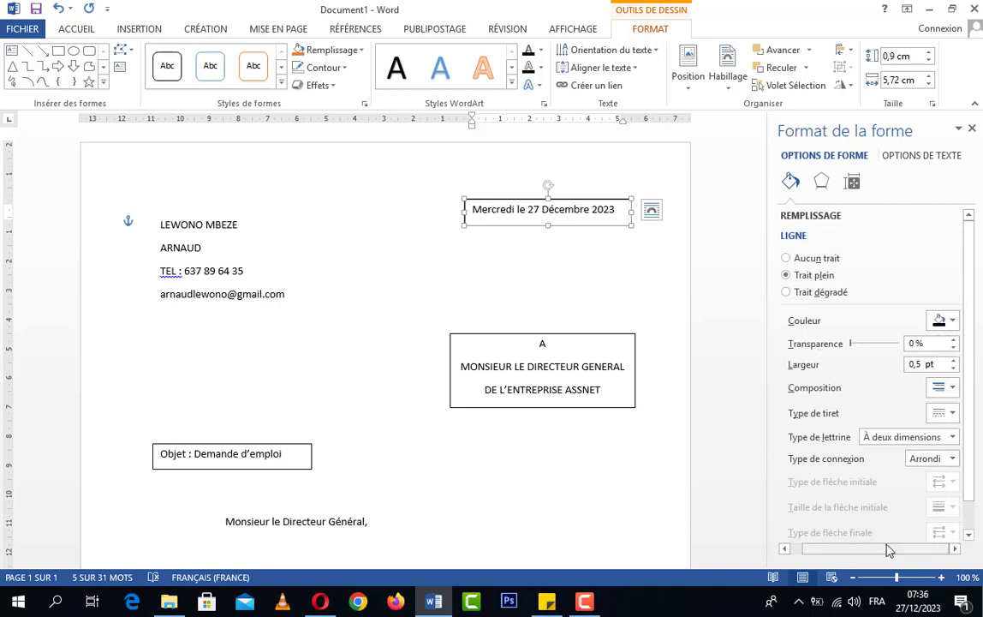
{"action": "left_click", "coordinate": [952, 321]}
{"action": "left_click", "coordinate": [953, 322]}
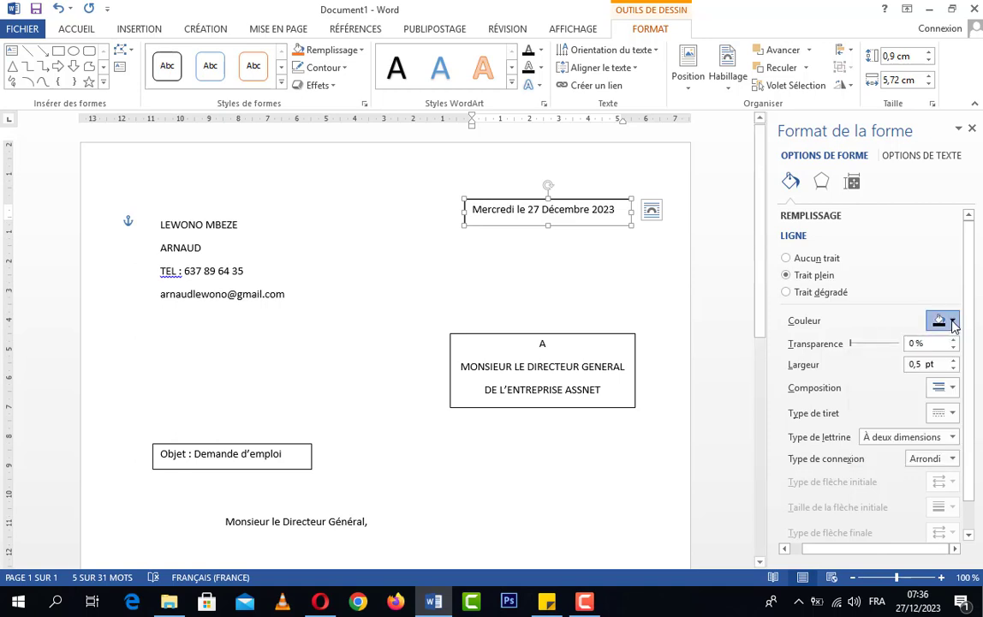
{"action": "left_click", "coordinate": [952, 322]}
{"action": "left_click", "coordinate": [859, 357]}
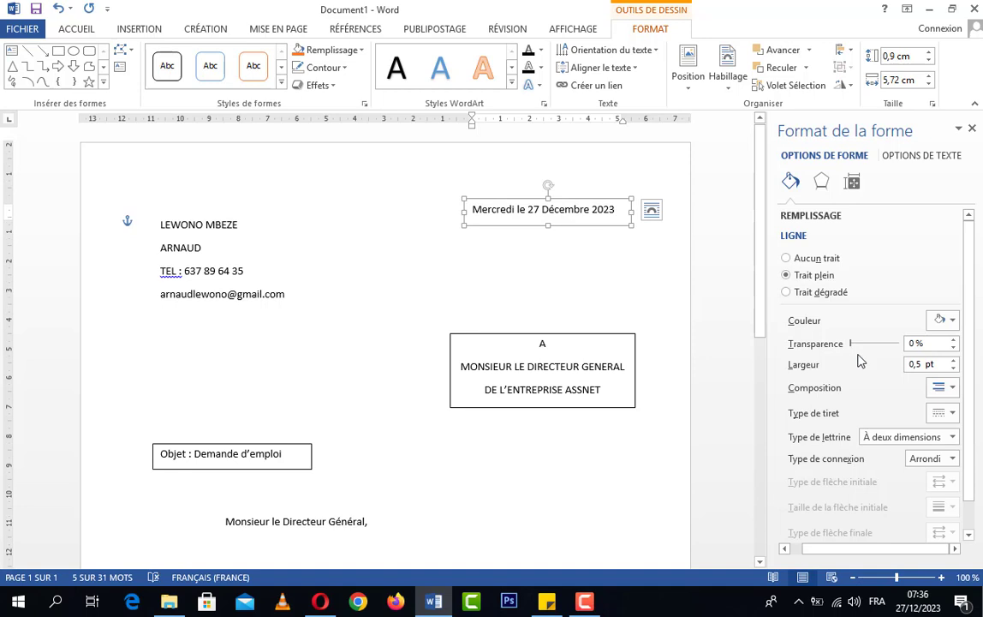
{"action": "left_click", "coordinate": [572, 263]}
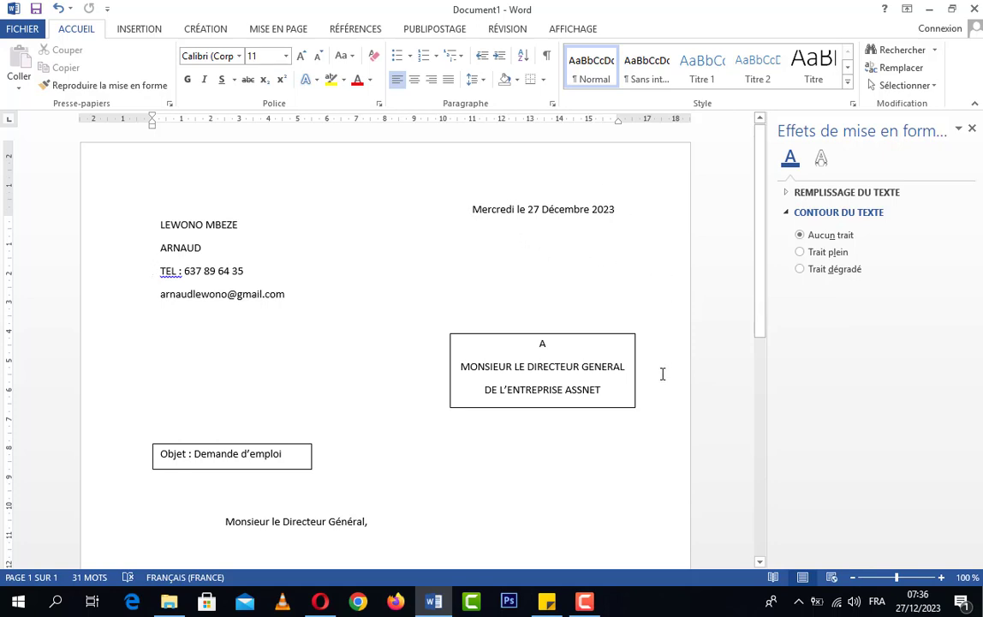
Step: Give the Objet subject box Sans contour so its outline disappears
{"action": "left_click", "coordinate": [282, 469]}
{"action": "scroll", "coordinate": [437, 448], "scroll_direction": "down", "scroll_amount": 1}
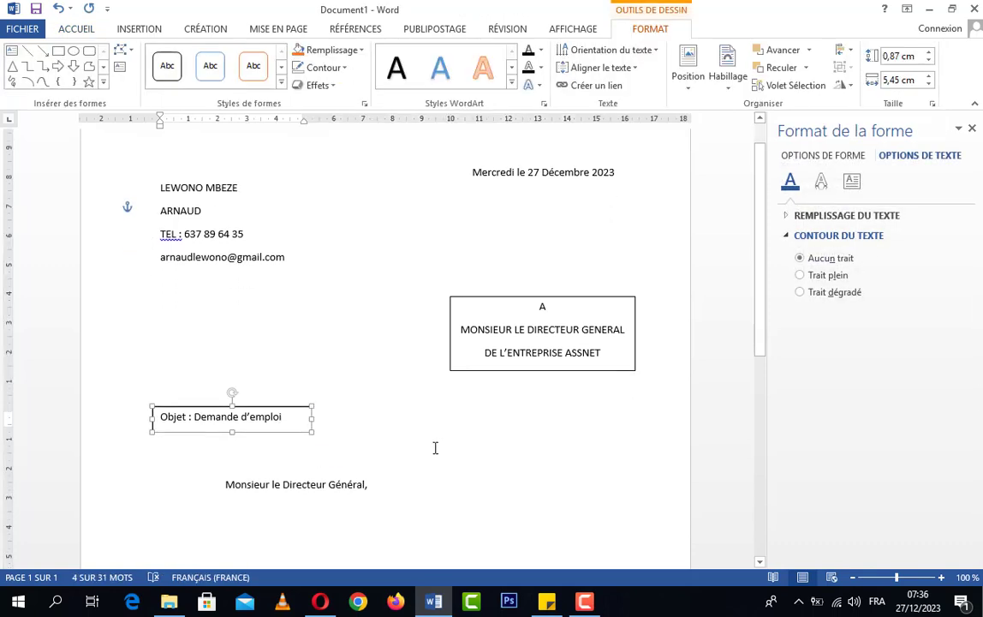
{"action": "right_click", "coordinate": [276, 433]}
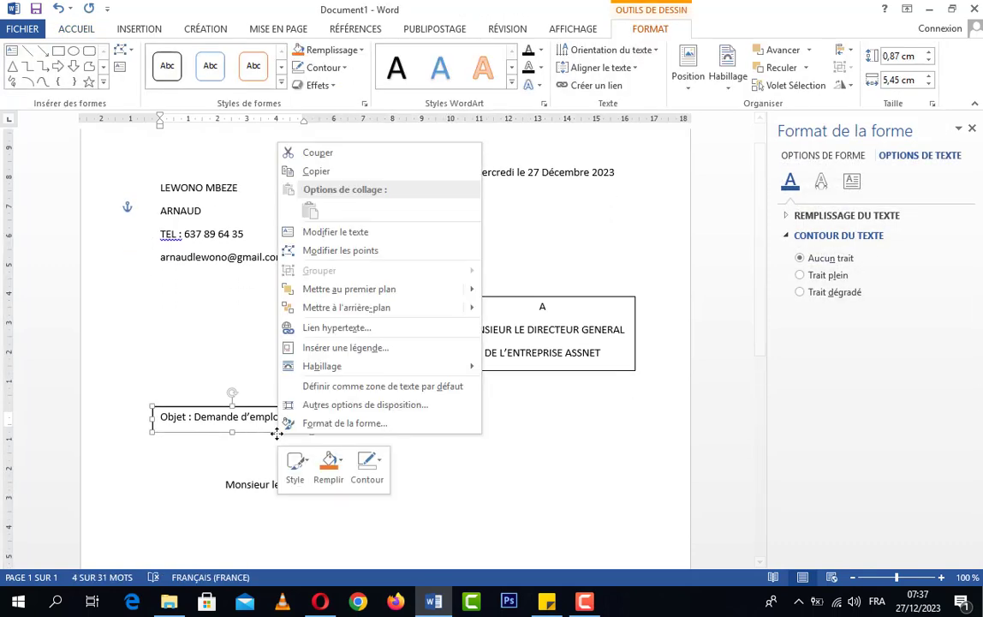
{"action": "left_click", "coordinate": [371, 471]}
{"action": "left_click", "coordinate": [399, 382]}
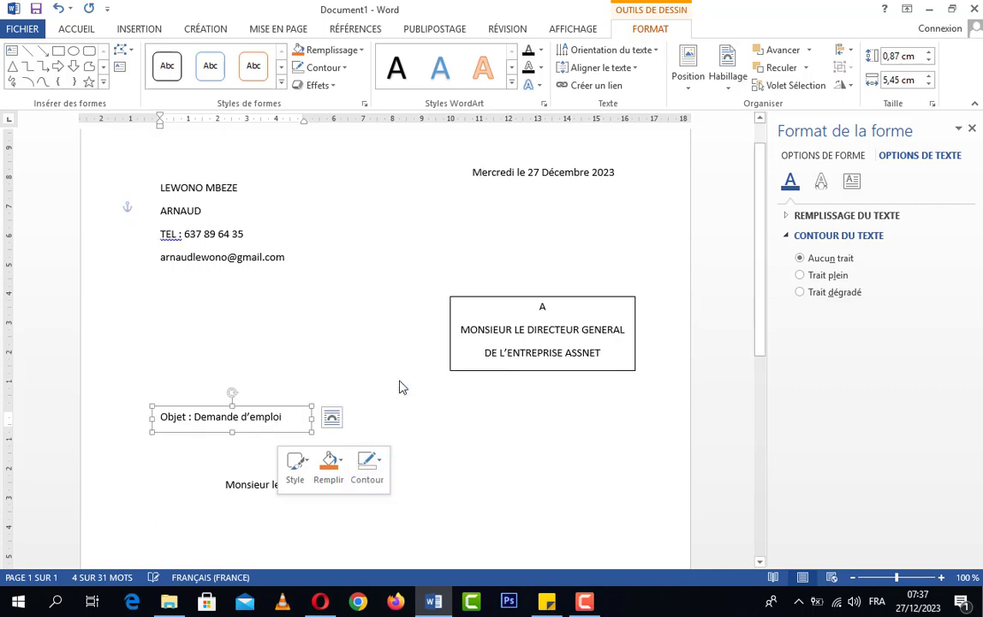
{"action": "left_click", "coordinate": [527, 373]}
Step: Remove the recipient box's outline with Sans contour and close the formatting side pane
{"action": "left_click", "coordinate": [527, 370]}
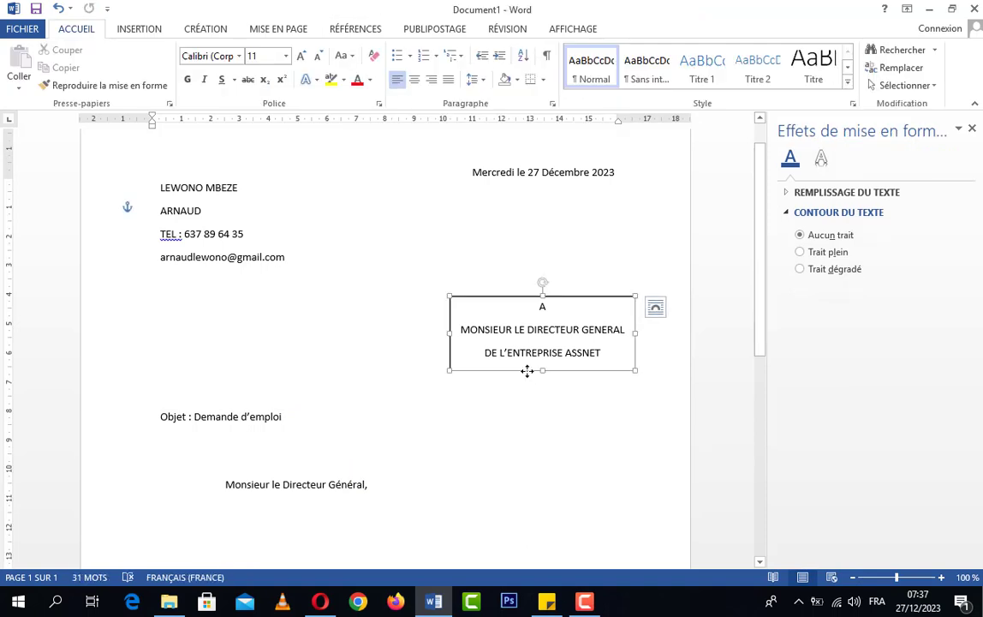
{"action": "right_click", "coordinate": [526, 371]}
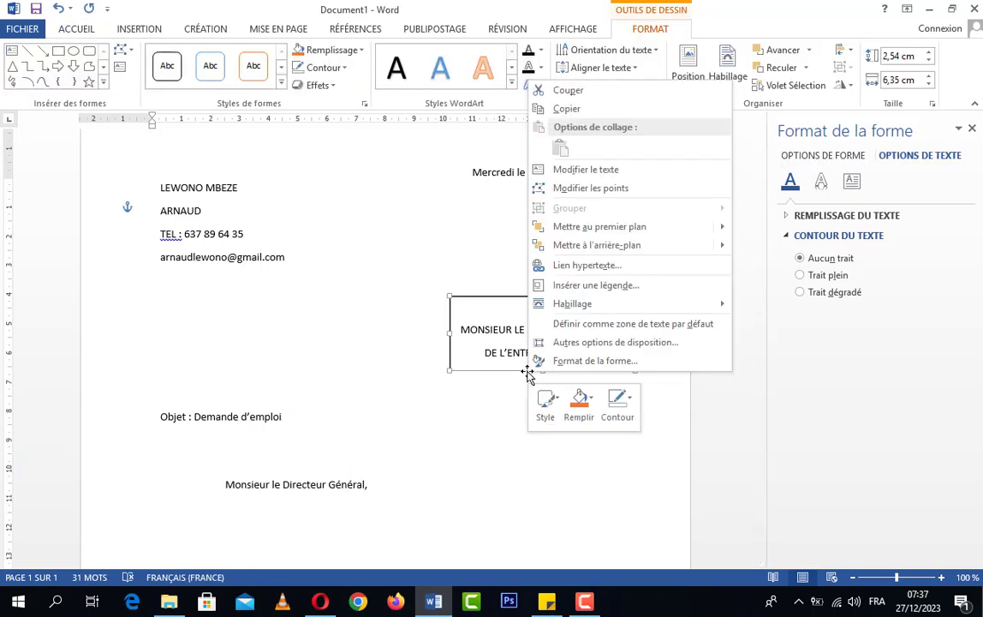
{"action": "key", "text": "Escape"}
{"action": "left_click", "coordinate": [622, 417]}
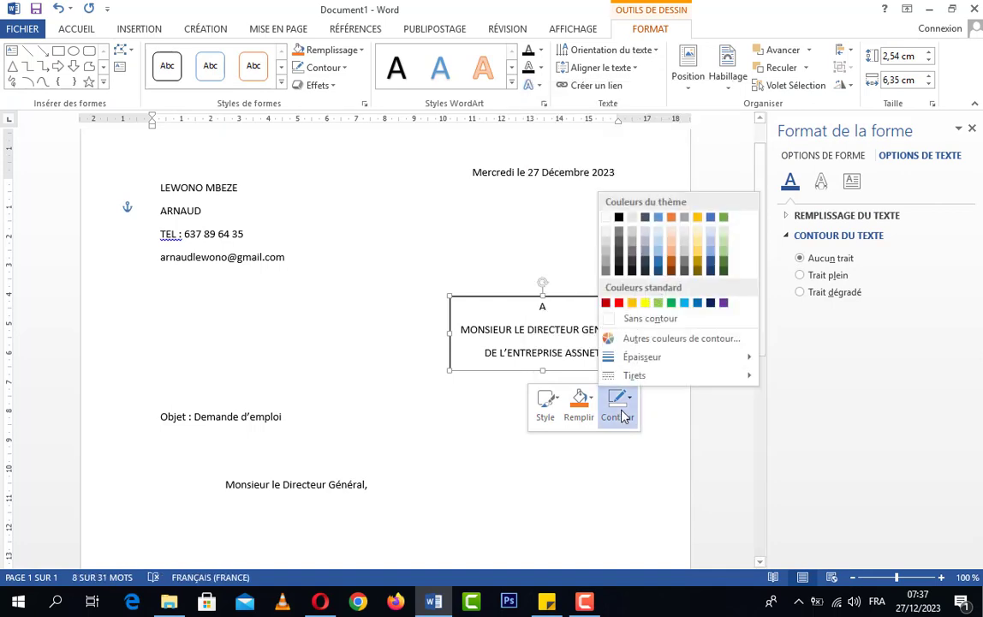
{"action": "left_click", "coordinate": [634, 325]}
{"action": "left_click", "coordinate": [634, 330]}
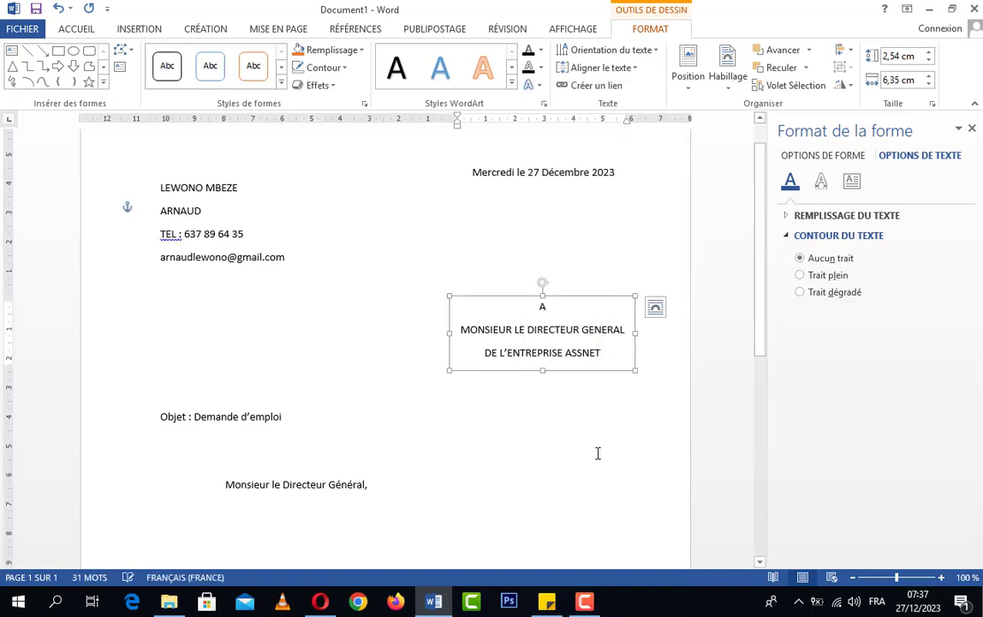
{"action": "left_click", "coordinate": [597, 454]}
{"action": "left_click", "coordinate": [973, 129]}
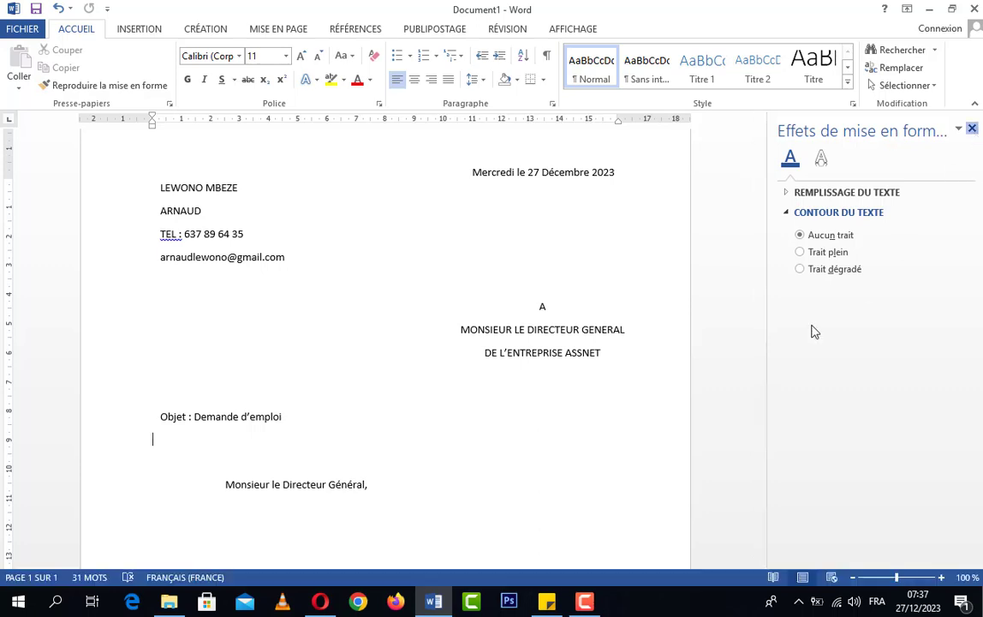
{"action": "scroll", "coordinate": [549, 558], "scroll_direction": "down", "scroll_amount": 3}
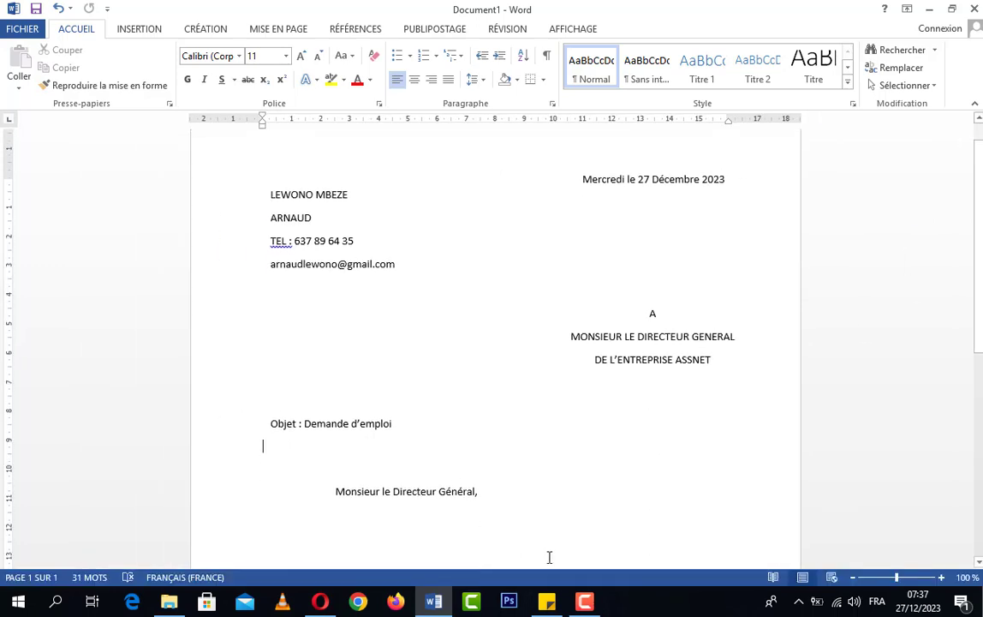
Step: Choose Ignorer on the underlined TEL in the sender address block
{"action": "scroll", "coordinate": [562, 500], "scroll_direction": "up", "scroll_amount": 2}
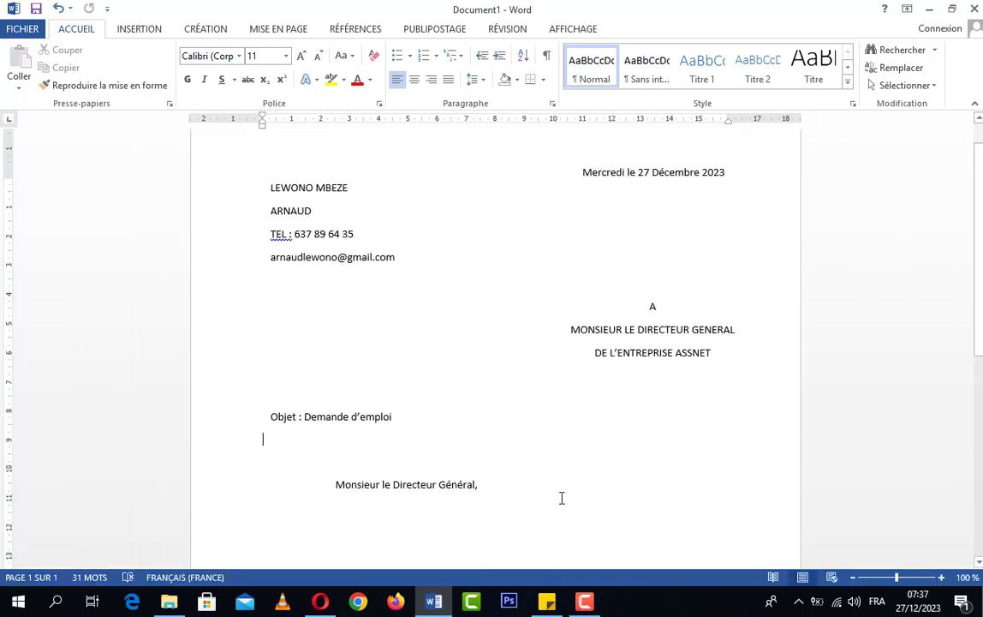
{"action": "left_click", "coordinate": [279, 244]}
{"action": "right_click", "coordinate": [290, 248]}
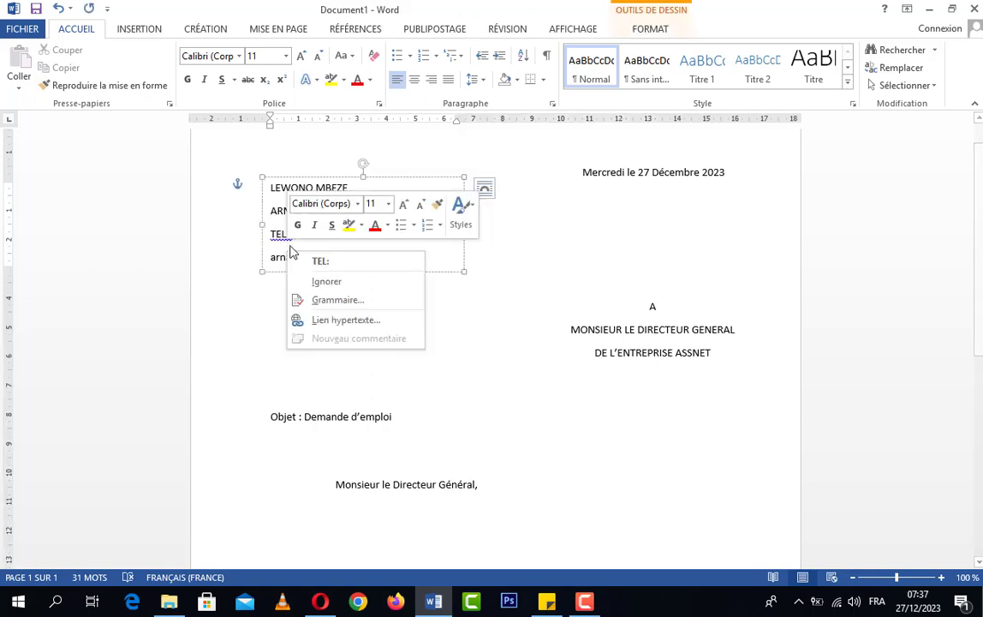
{"action": "left_click", "coordinate": [326, 280]}
{"action": "left_click", "coordinate": [439, 395]}
Step: Place the caret after the phone number in the sender block, then select the whole box
{"action": "scroll", "coordinate": [410, 482], "scroll_direction": "up", "scroll_amount": 1}
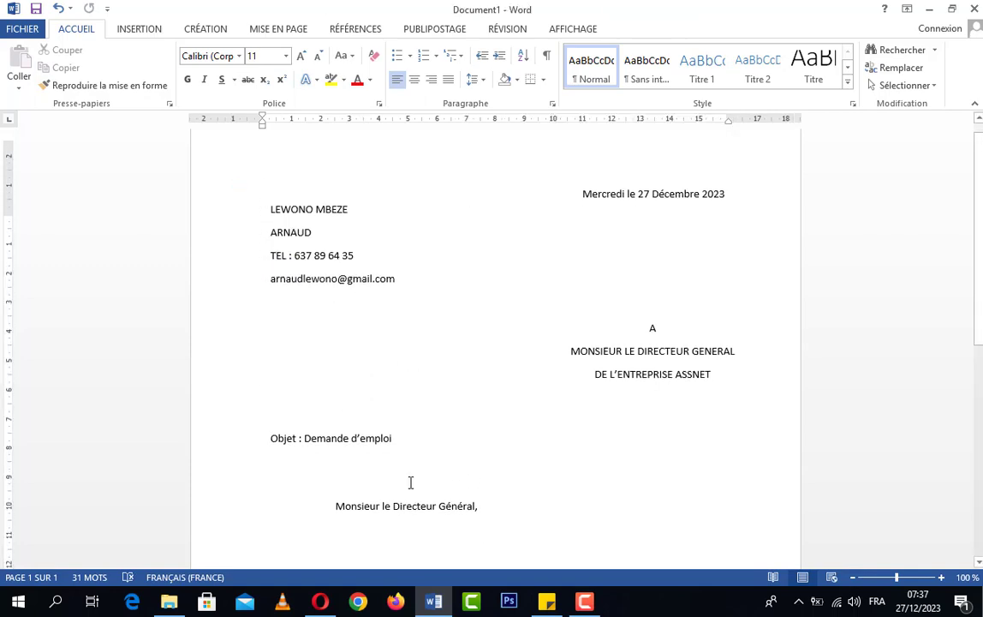
{"action": "scroll", "coordinate": [410, 483], "scroll_direction": "up", "scroll_amount": 1}
{"action": "left_click", "coordinate": [384, 289]}
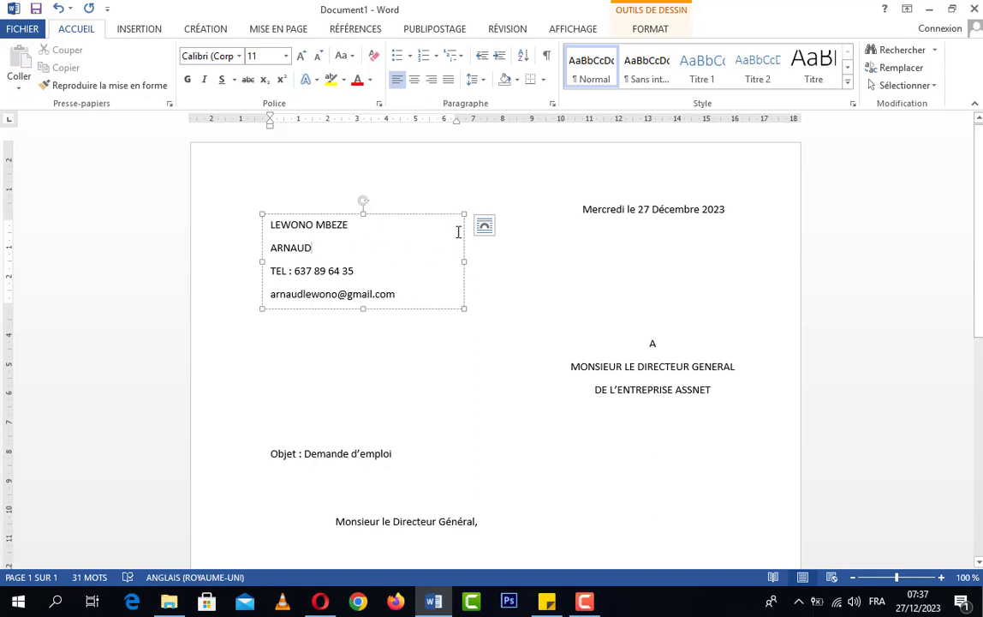
{"action": "left_click", "coordinate": [488, 265]}
{"action": "left_click", "coordinate": [409, 264]}
{"action": "left_click", "coordinate": [449, 358]}
{"action": "left_click", "coordinate": [413, 277]}
{"action": "left_click", "coordinate": [417, 340]}
{"action": "left_click", "coordinate": [385, 268]}
{"action": "left_click", "coordinate": [389, 309]}
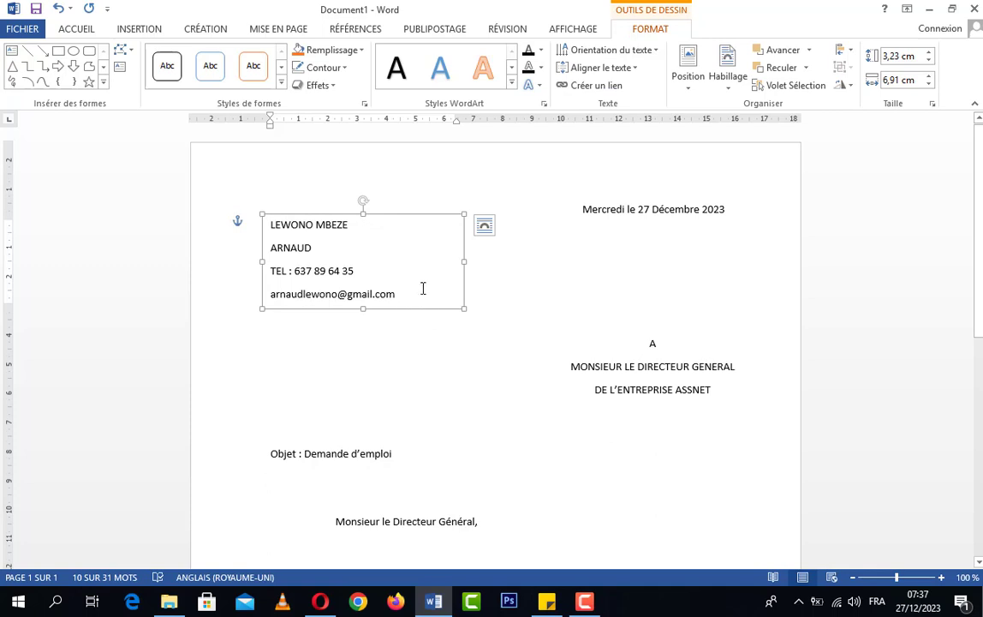
Step: Drag the sender address text box left so it lines up with the page's left margin
{"action": "left_click", "coordinate": [423, 282]}
{"action": "left_click_drag", "start_coordinate": [480, 306], "coordinate": [424, 329]}
{"action": "left_click", "coordinate": [424, 329]}
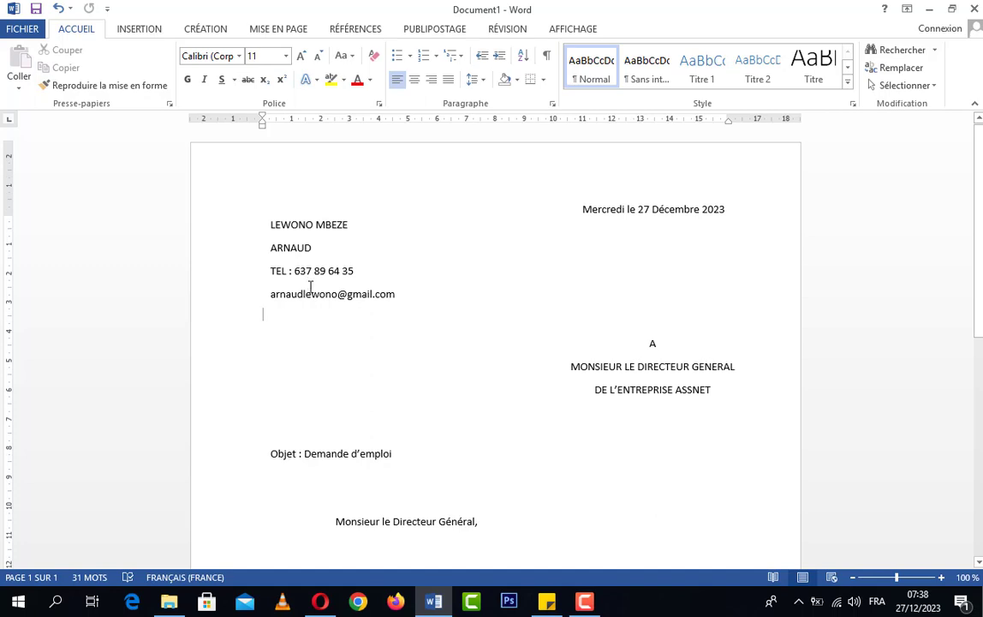
{"action": "left_click", "coordinate": [141, 28]}
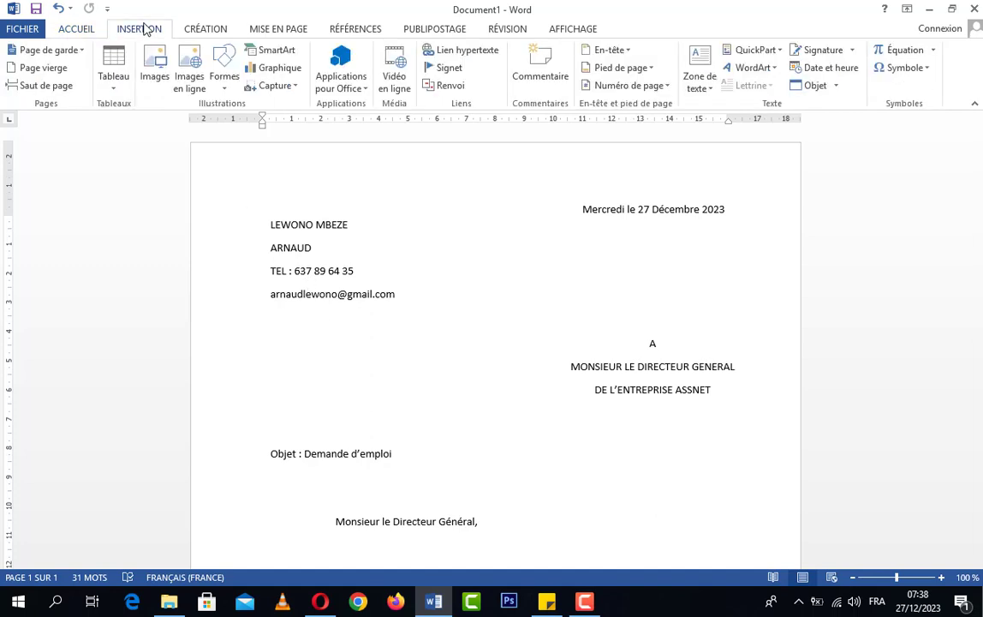
{"action": "left_click", "coordinate": [228, 85]}
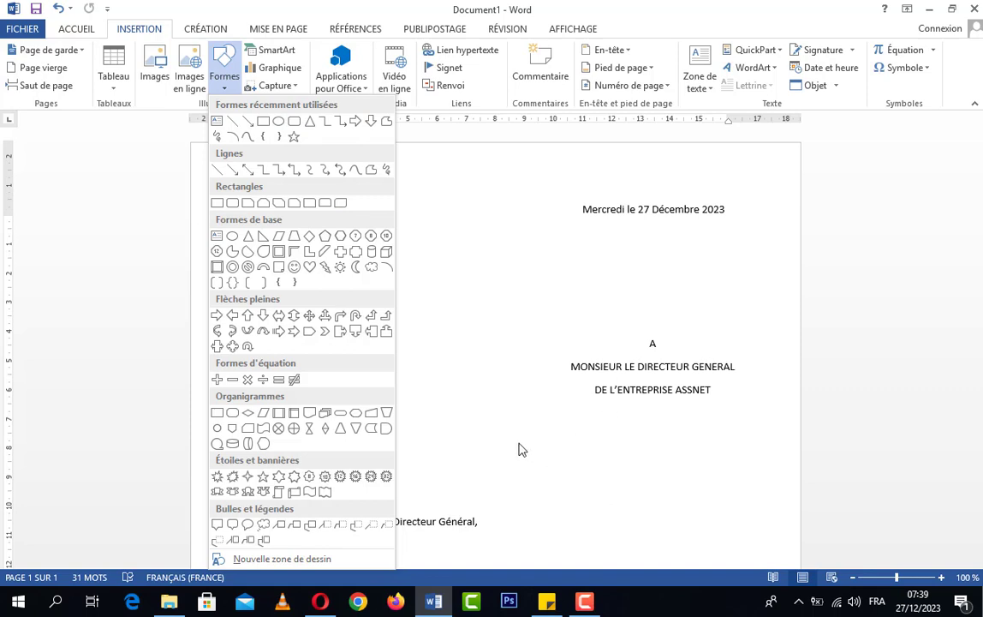
{"action": "left_click", "coordinate": [477, 393]}
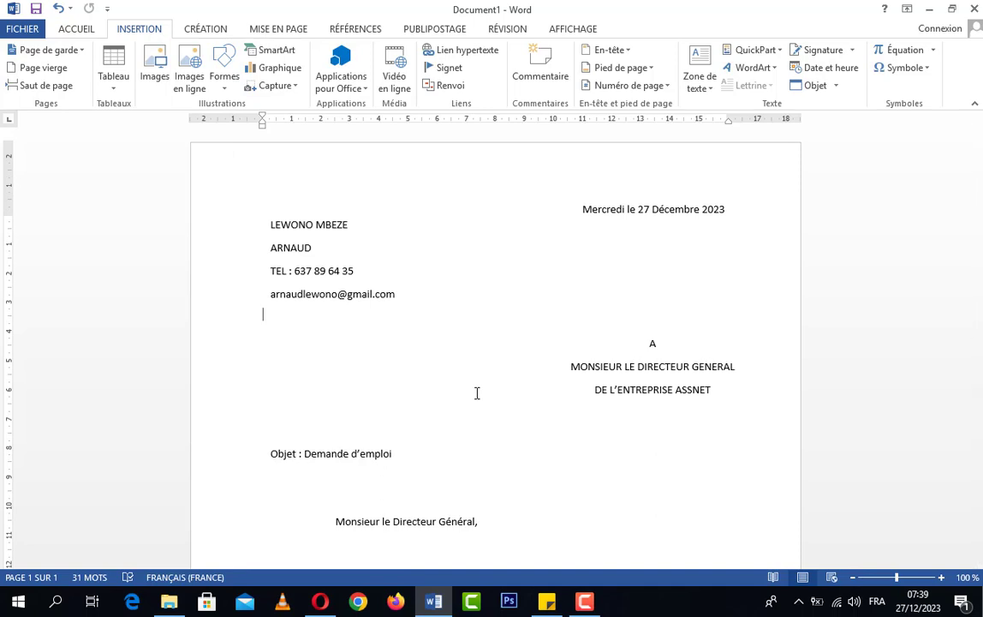
{"action": "mouse_move", "coordinate": [592, 607]}
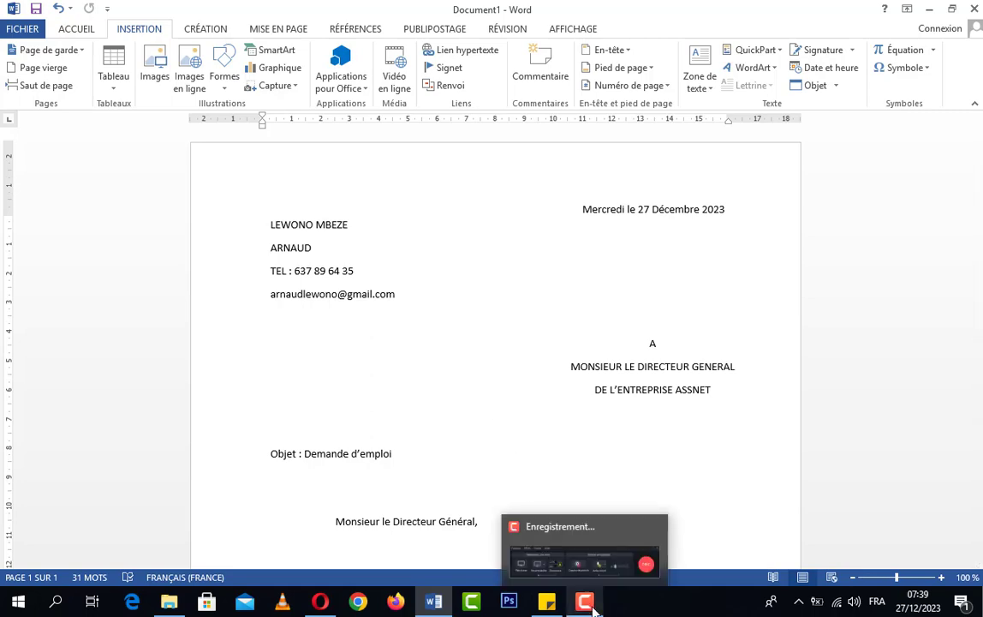